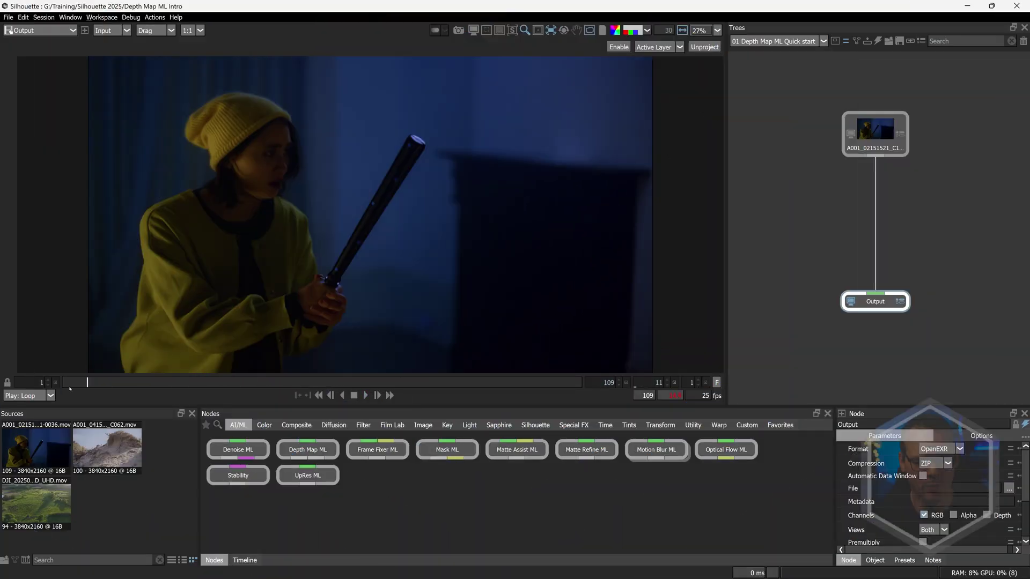
# - On a profile frame, insert Depth Map ML between the clip and Output, then orbit the Depth Preview
pyautogui.moveTo(333, 378); pyautogui.dragTo(538, 382)
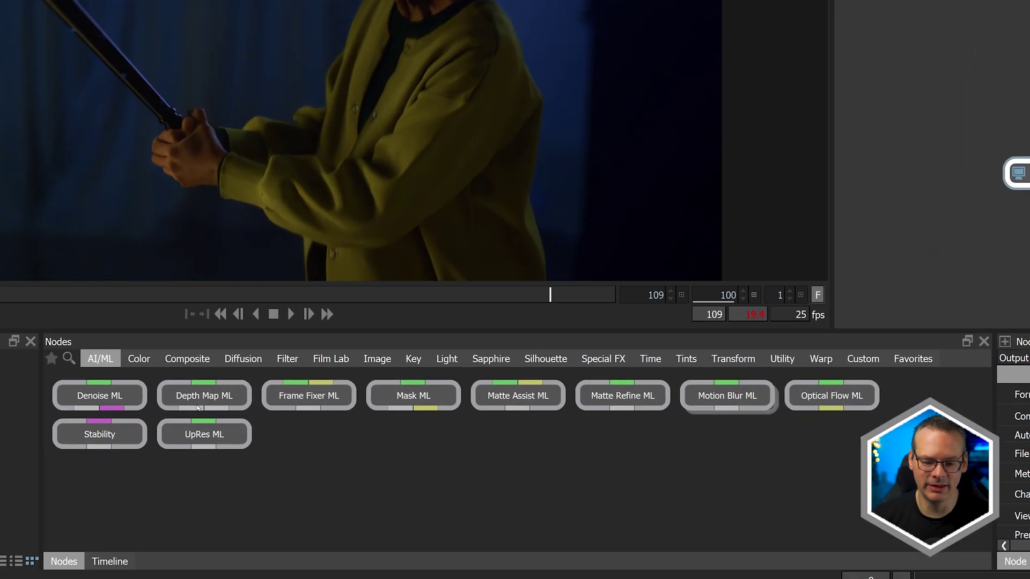
pyautogui.moveTo(224, 406); pyautogui.dragTo(924, 77)
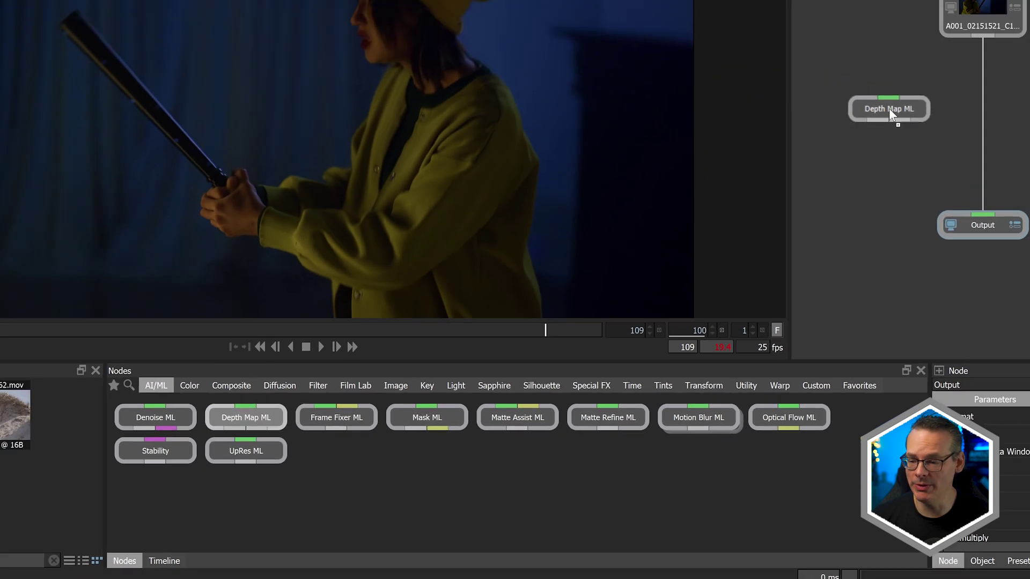
pyautogui.moveTo(891, 112); pyautogui.dragTo(990, 95)
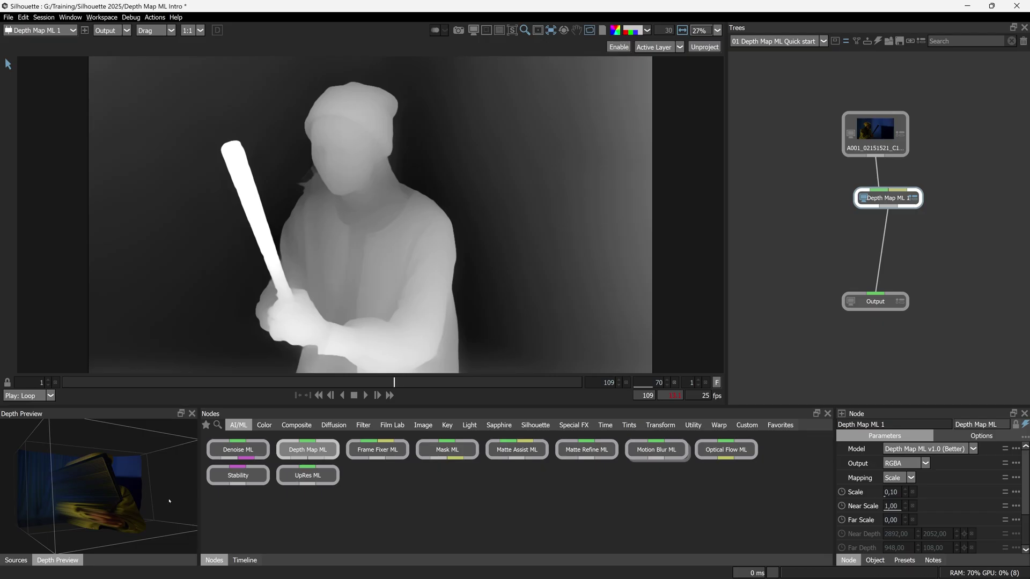
pyautogui.moveTo(169, 501); pyautogui.dragTo(145, 519)
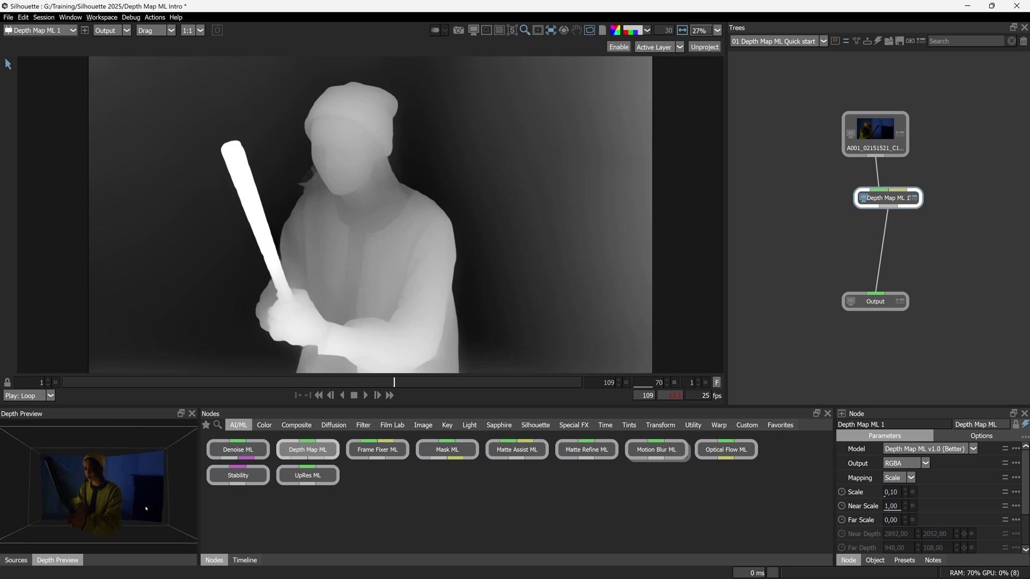
pyautogui.moveTo(153, 509); pyautogui.dragTo(118, 492)
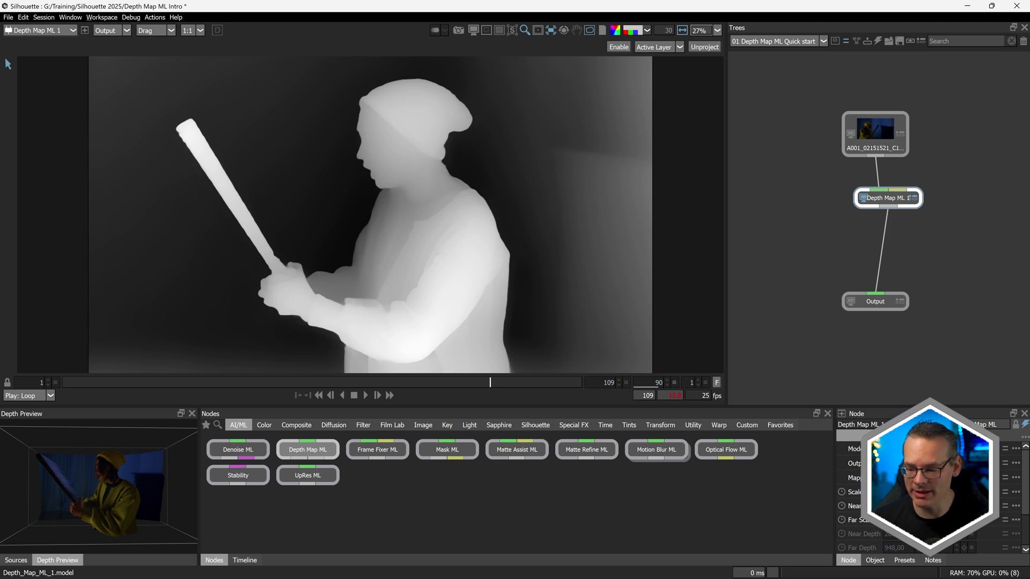
# - Try the Faster depth model, then switch back to the Better model
pyautogui.click(971, 450)
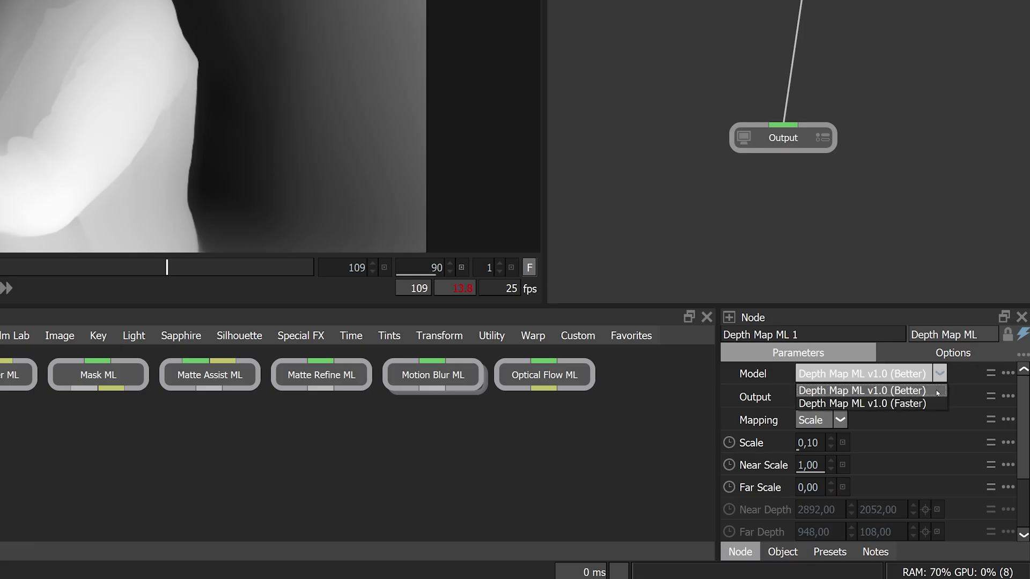
pyautogui.click(934, 405)
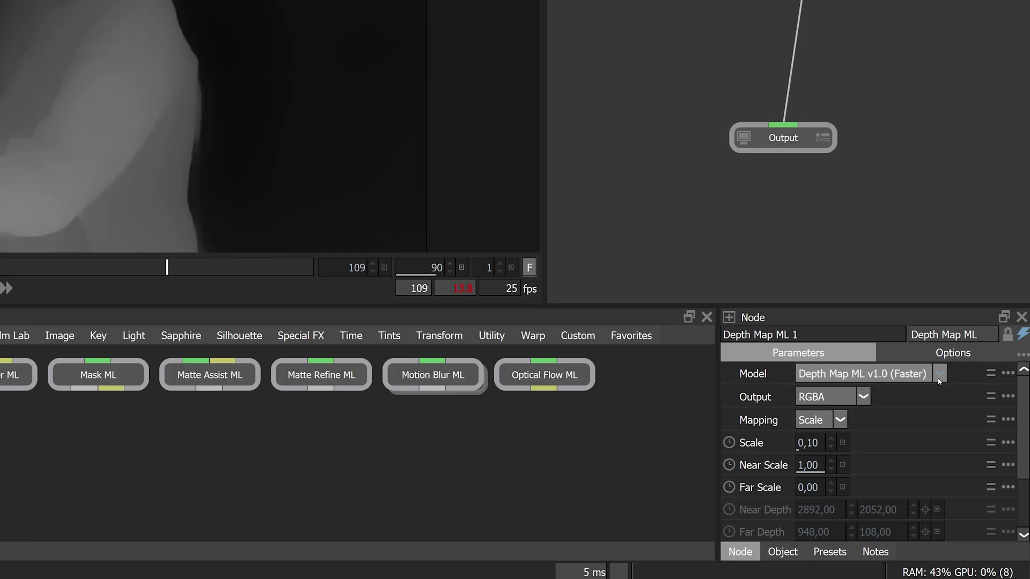
pyautogui.click(939, 374)
pyautogui.click(934, 387)
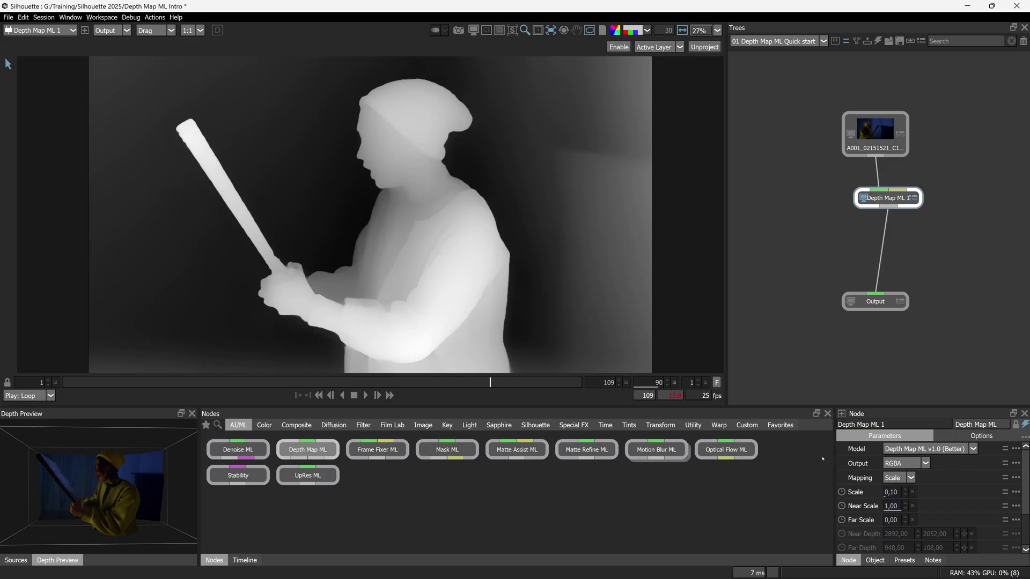
# - Set the depth node's Output to Depth Only after briefly trying Alpha
pyautogui.click(924, 462)
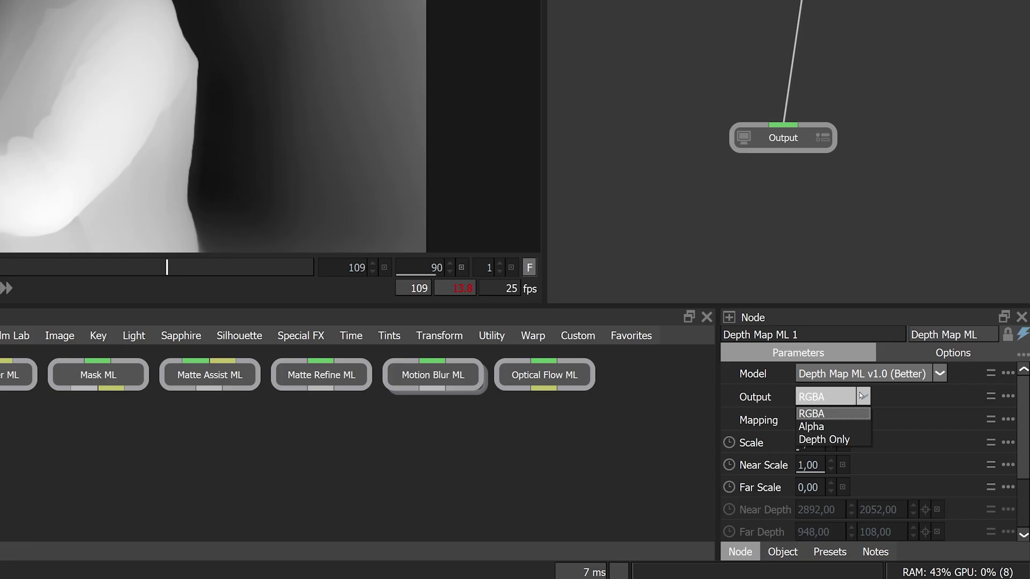
pyautogui.click(857, 427)
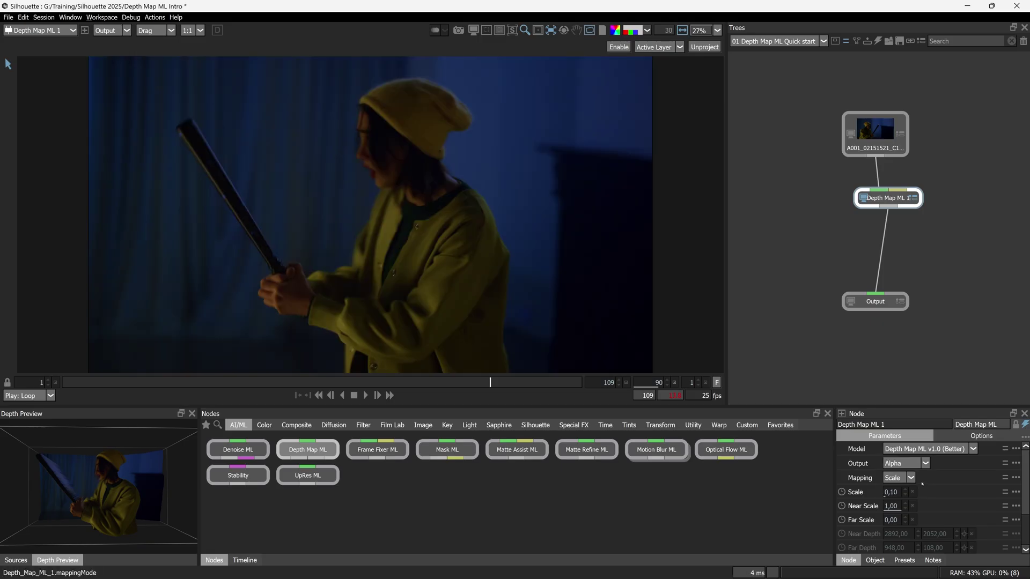
pyautogui.click(924, 463)
pyautogui.click(901, 476)
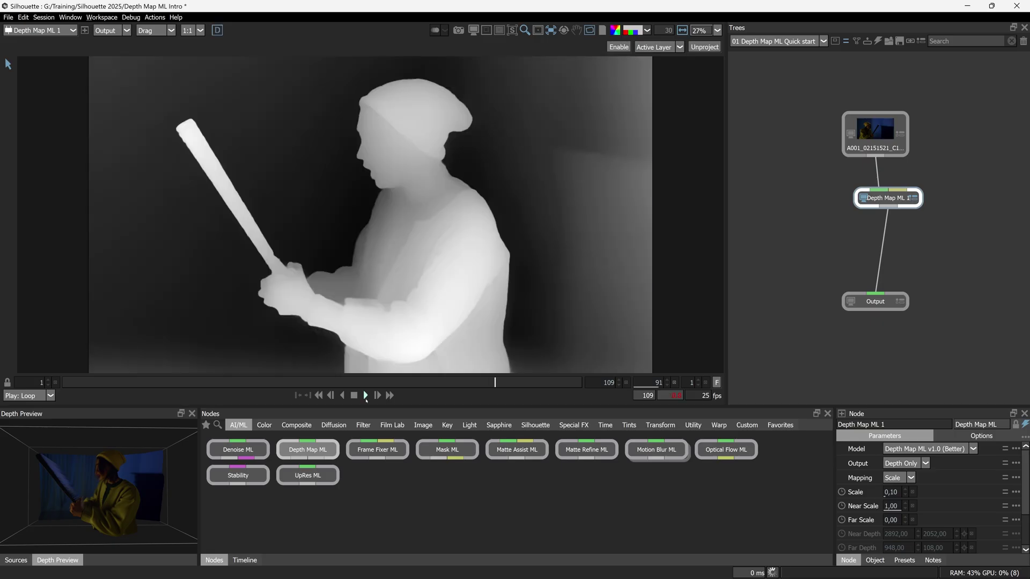
# - Play back the depth map, stop, and step back a few frames
pyautogui.click(366, 396)
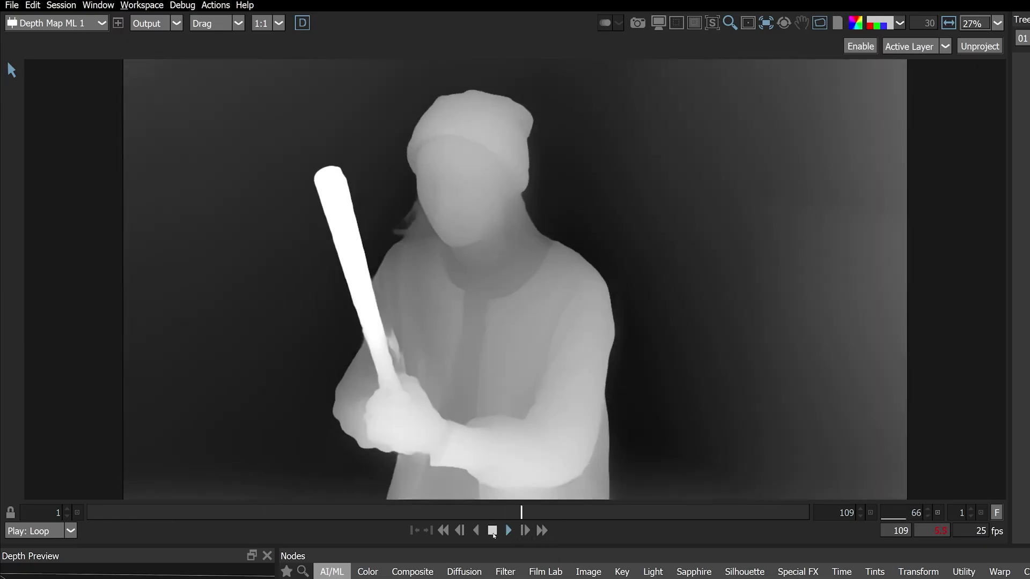
pyautogui.click(492, 532)
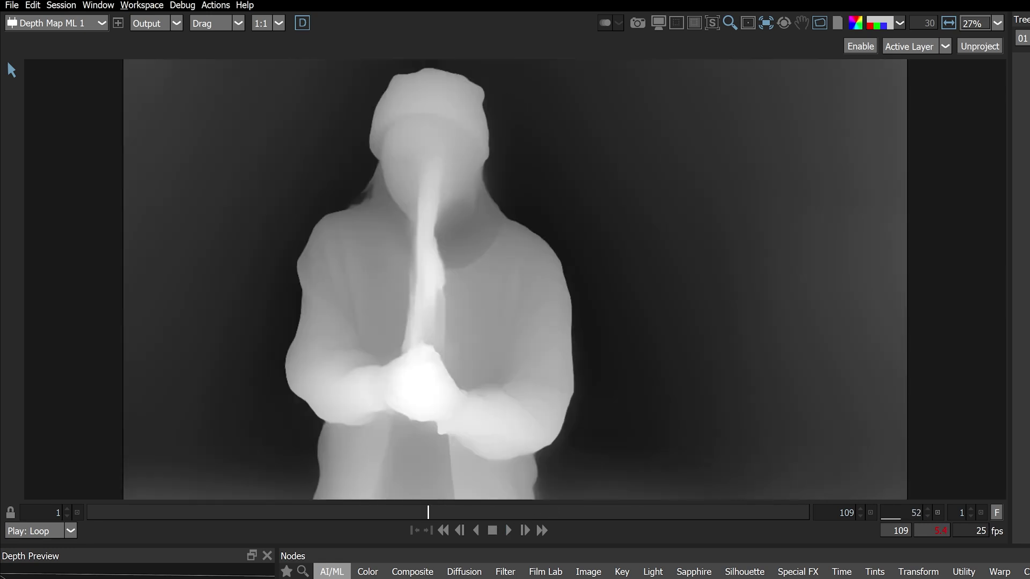
pyautogui.moveTo(411, 520); pyautogui.dragTo(399, 518)
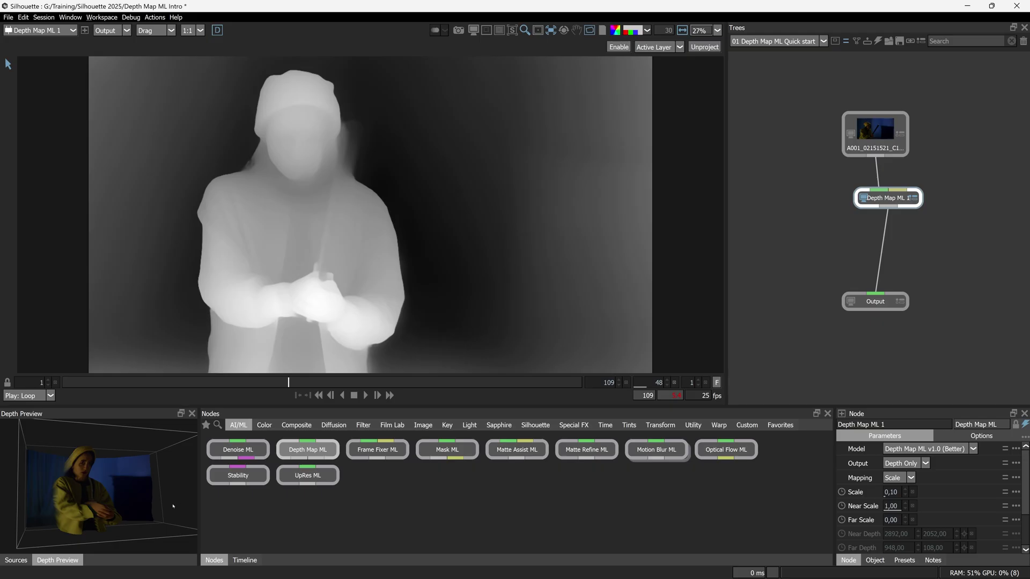
# - Orbit the Depth Preview and drag the panel splitters to enlarge it
pyautogui.moveTo(155, 486); pyautogui.dragTo(114, 502)
pyautogui.moveTo(199, 485); pyautogui.dragTo(274, 485)
pyautogui.moveTo(220, 407); pyautogui.dragTo(219, 350)
pyautogui.moveTo(215, 467); pyautogui.dragTo(197, 495)
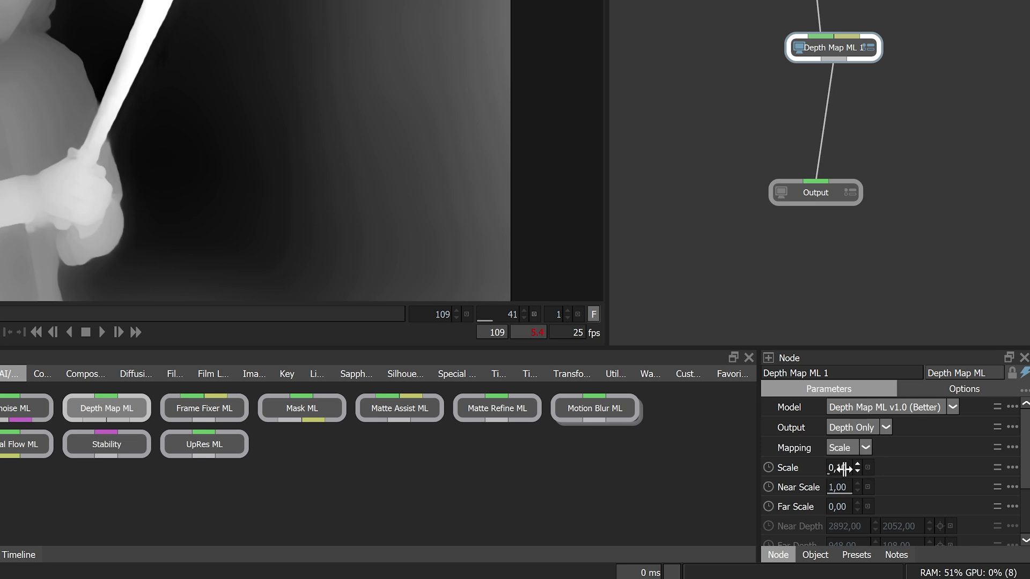
# - Raise the depth Scale from 0,10 through 0,13 and 0,15 to about 0,27, checking the preview
pyautogui.scroll(-1, 1025, 438)
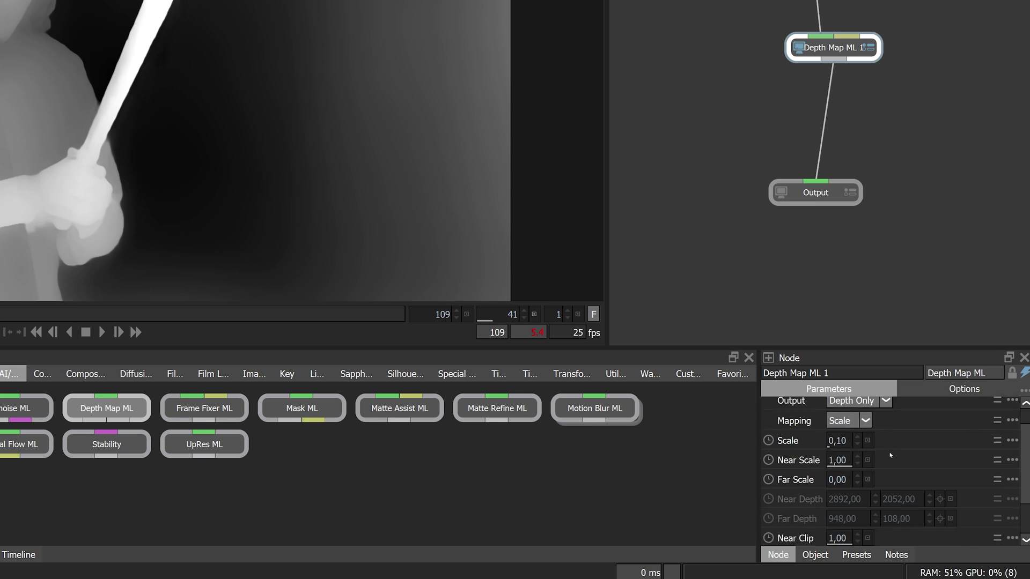
pyautogui.moveTo(837, 440); pyautogui.dragTo(841, 442)
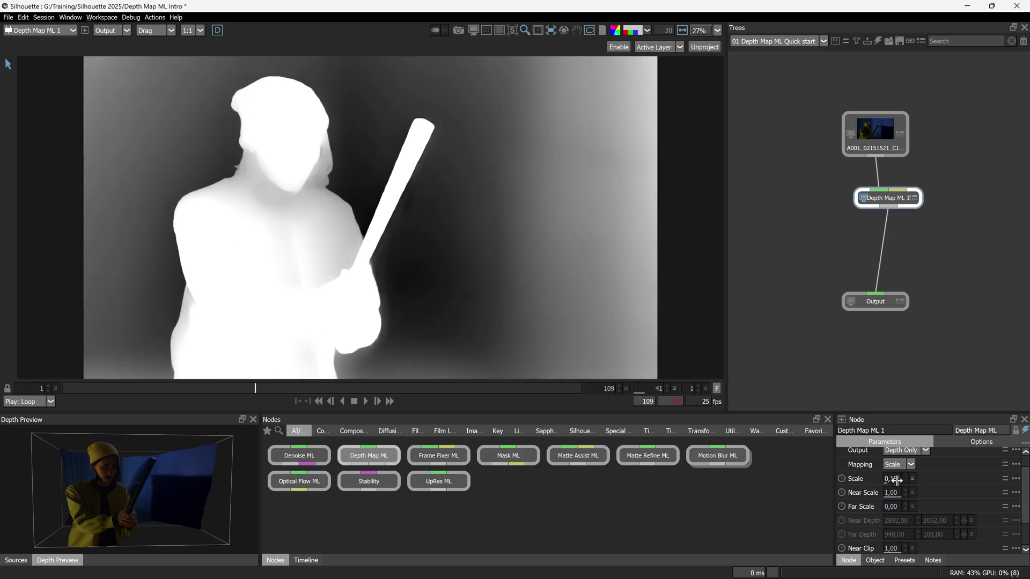
pyautogui.moveTo(897, 480); pyautogui.dragTo(891, 479)
pyautogui.moveTo(134, 512); pyautogui.dragTo(172, 526)
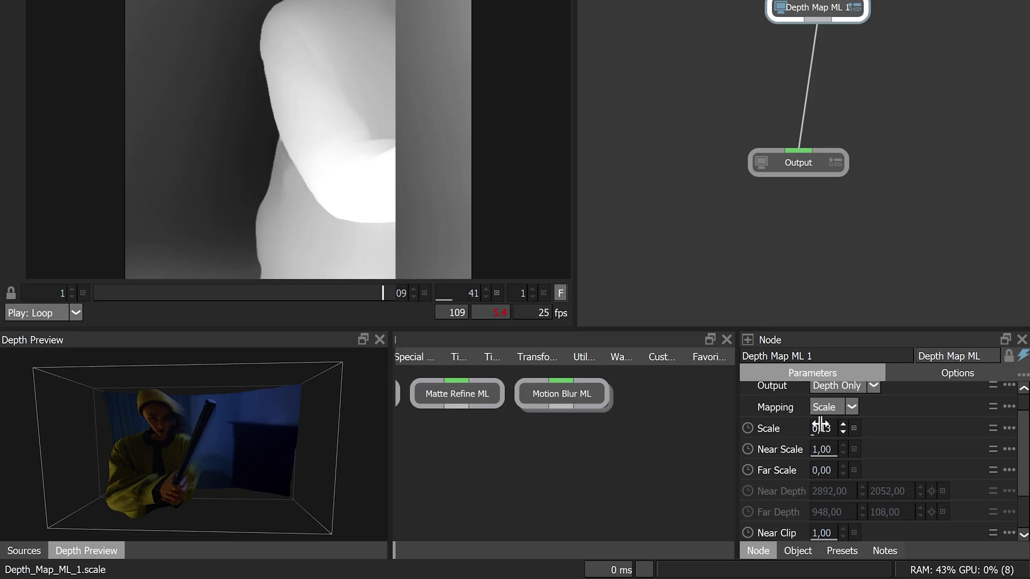
pyautogui.moveTo(820, 427)
pyautogui.mouseDown()
pyautogui.moveTo(803, 425)
pyautogui.moveTo(820, 414)
pyautogui.mouseUp()
pyautogui.moveTo(300, 456); pyautogui.dragTo(233, 441)
pyautogui.moveTo(159, 455); pyautogui.dragTo(185, 454)
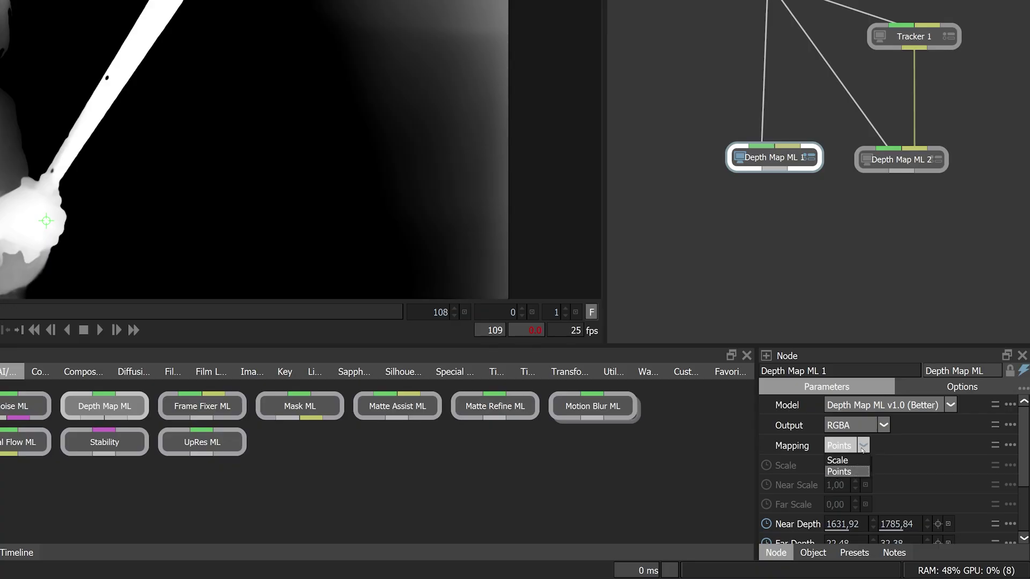
# - Keep Points mapping, placing the far point top-left and the near point on the batter's arm
pyautogui.click(859, 472)
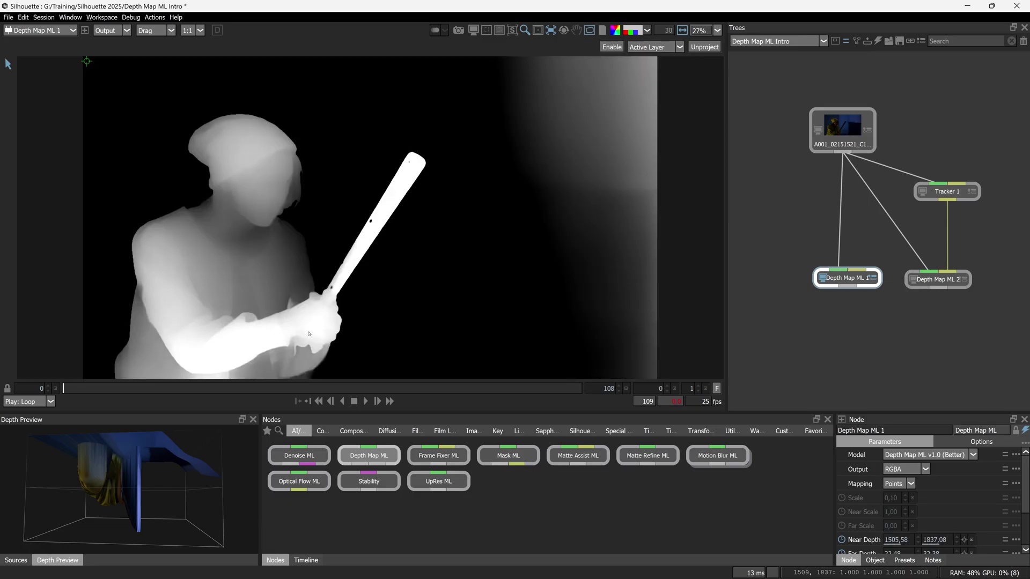
pyautogui.moveTo(310, 334); pyautogui.dragTo(313, 327)
pyautogui.click(446, 288)
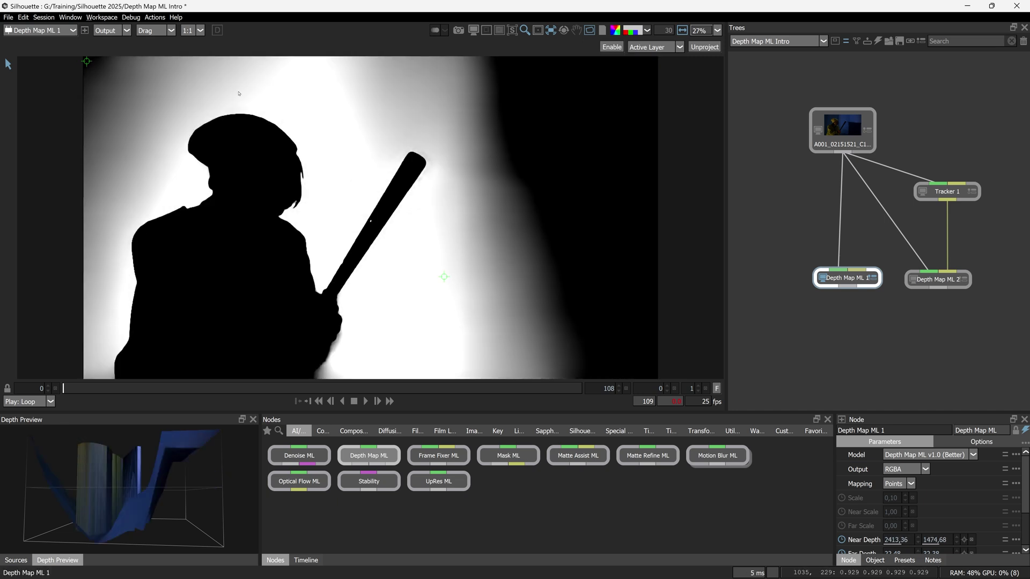
pyautogui.moveTo(86, 61); pyautogui.dragTo(113, 83)
pyautogui.moveTo(472, 254); pyautogui.dragTo(279, 325)
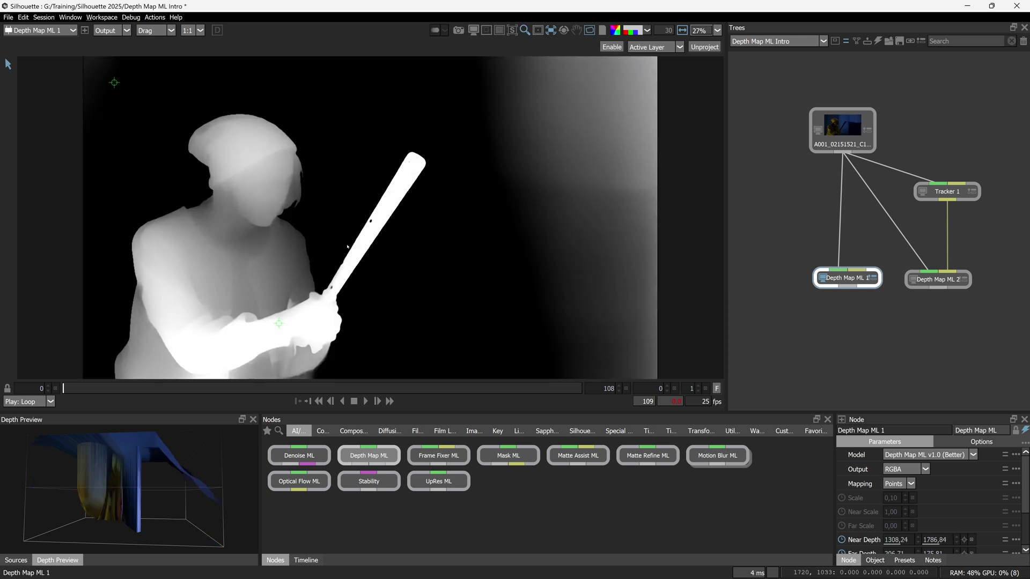
pyautogui.moveTo(303, 321); pyautogui.dragTo(318, 321)
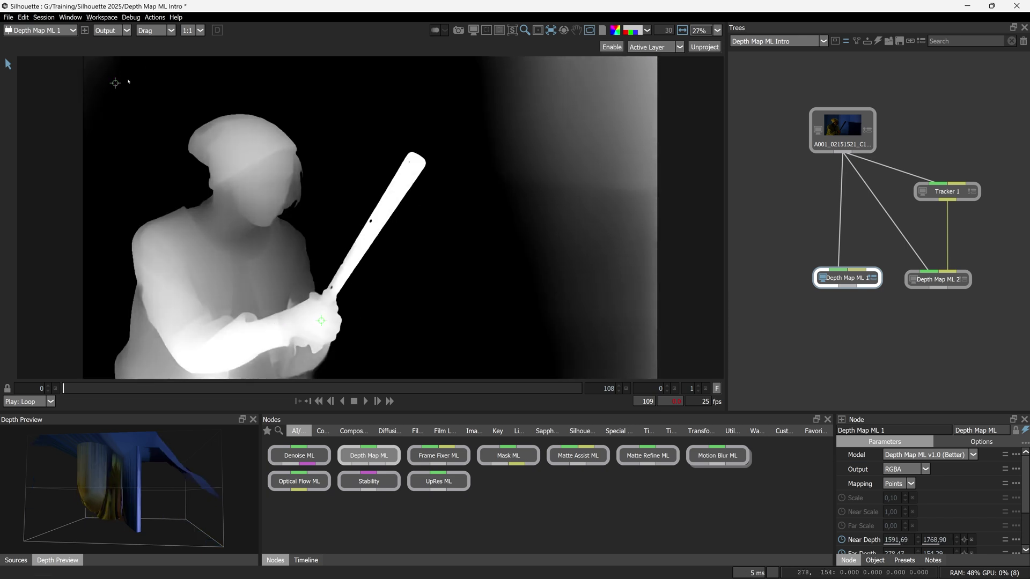
# - Show the depth keyframes in the Timeline, play back, and check frames 46 to 49
pyautogui.click(306, 560)
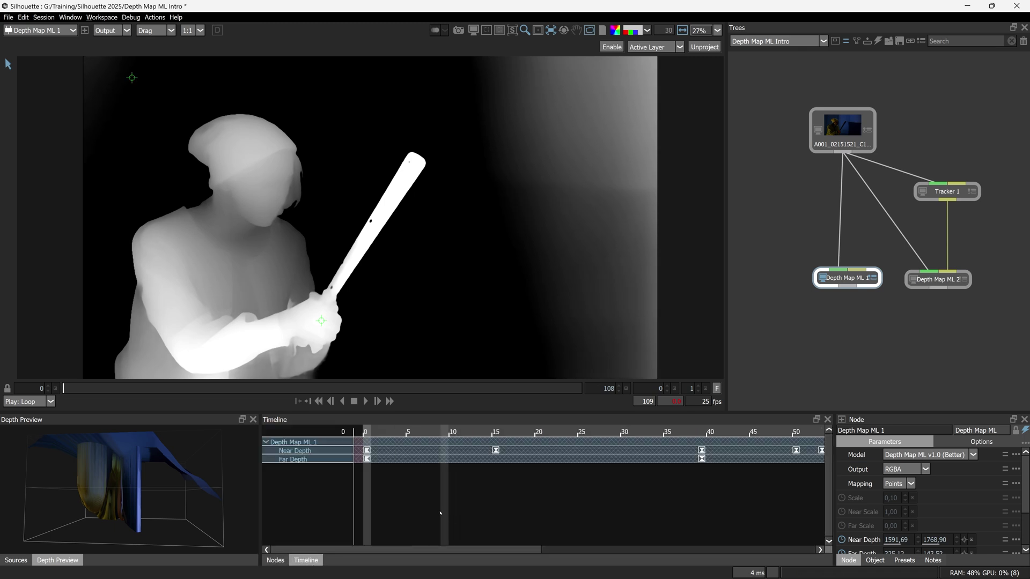
pyautogui.moveTo(372, 549); pyautogui.dragTo(582, 538)
pyautogui.press('space')
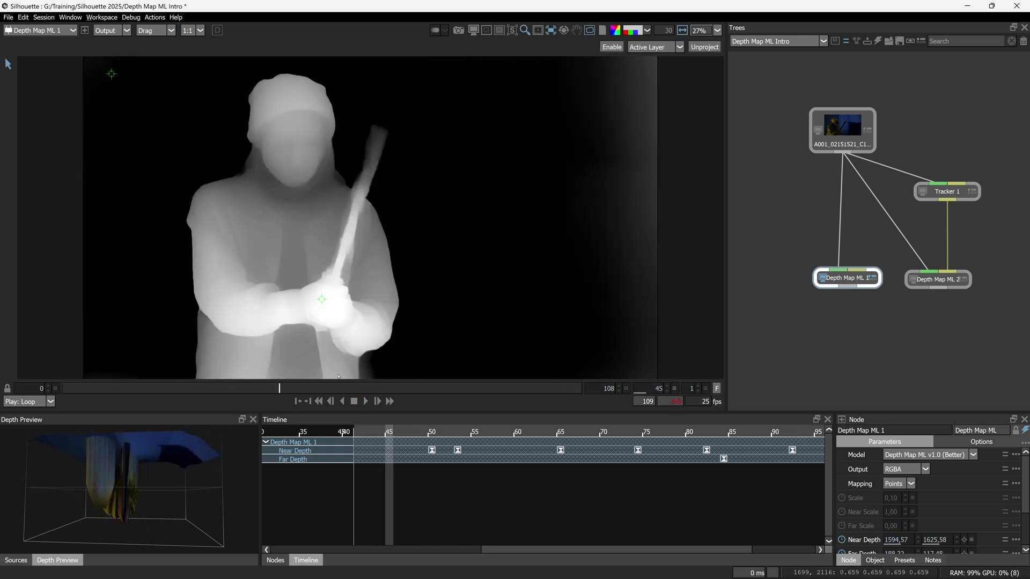
pyautogui.moveTo(288, 390); pyautogui.dragTo(289, 389)
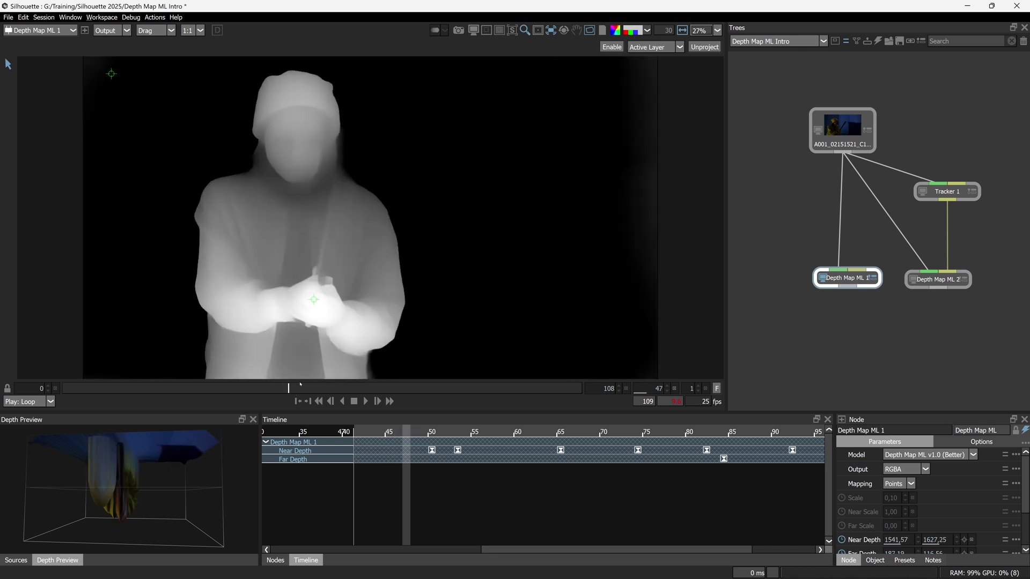
pyautogui.moveTo(289, 388)
pyautogui.mouseDown()
pyautogui.moveTo(419, 388)
pyautogui.moveTo(469, 361)
pyautogui.mouseUp()
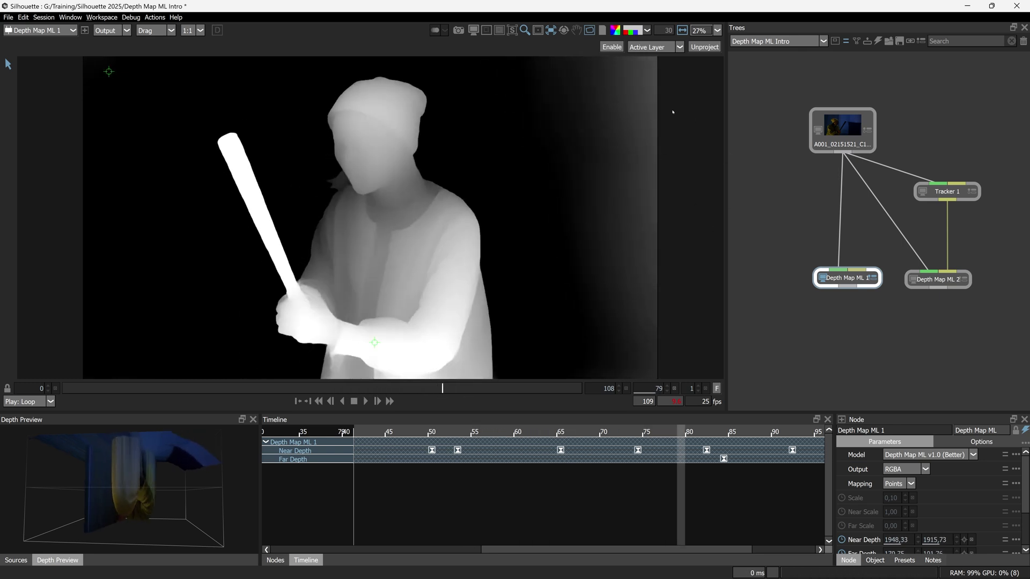
# - At frame 20, set Depth Map ML 2's Near Depth to FG and Far Depth to BG
pyautogui.click(955, 192)
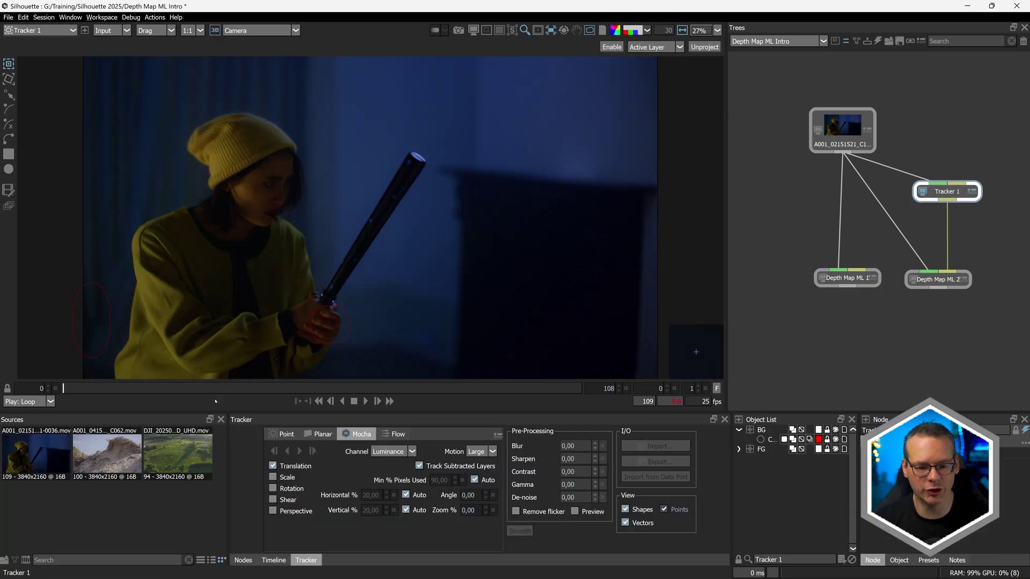
pyautogui.moveTo(65, 388); pyautogui.dragTo(624, 364)
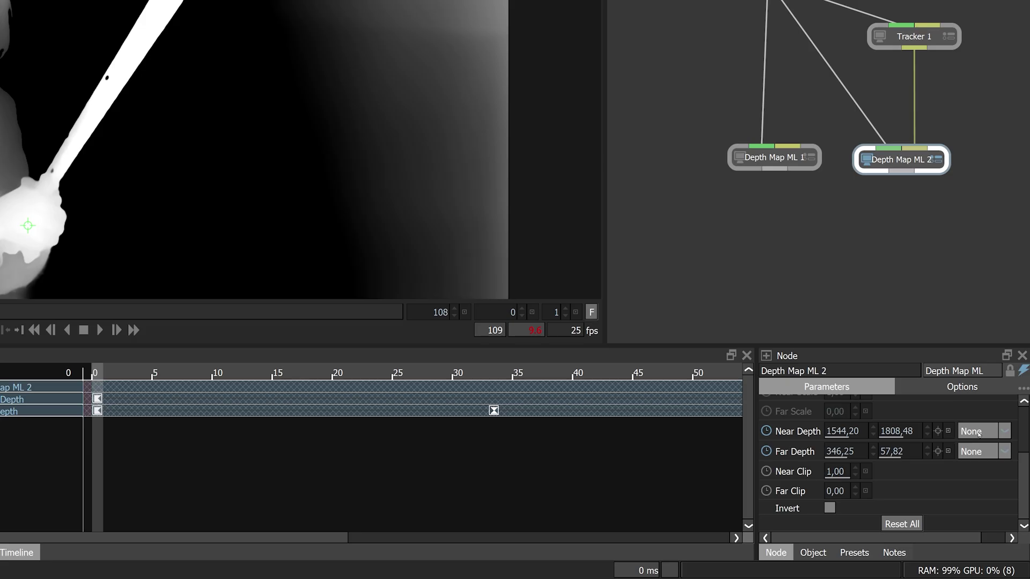
pyautogui.click(978, 431)
pyautogui.click(976, 459)
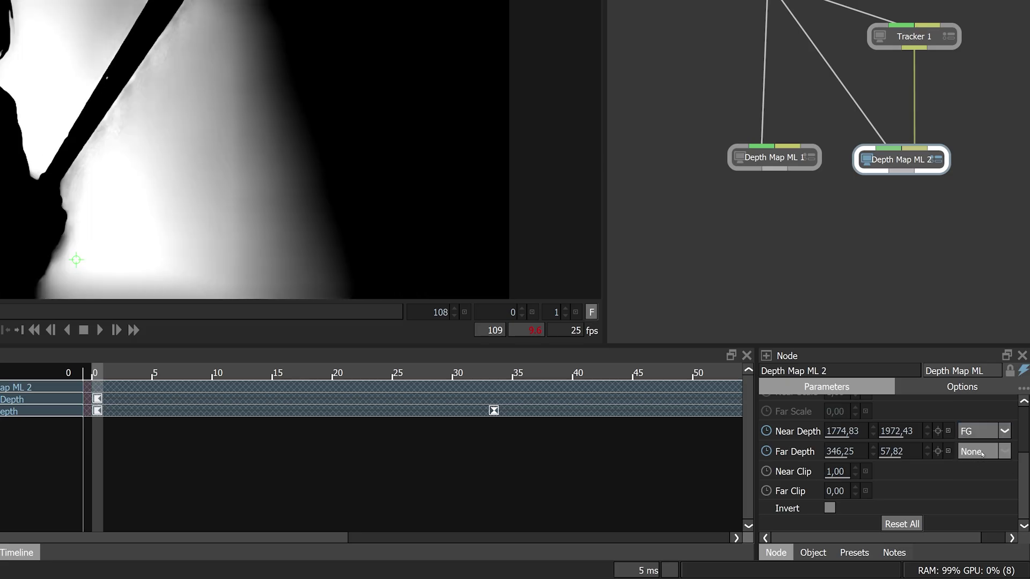
pyautogui.click(983, 454)
pyautogui.click(977, 489)
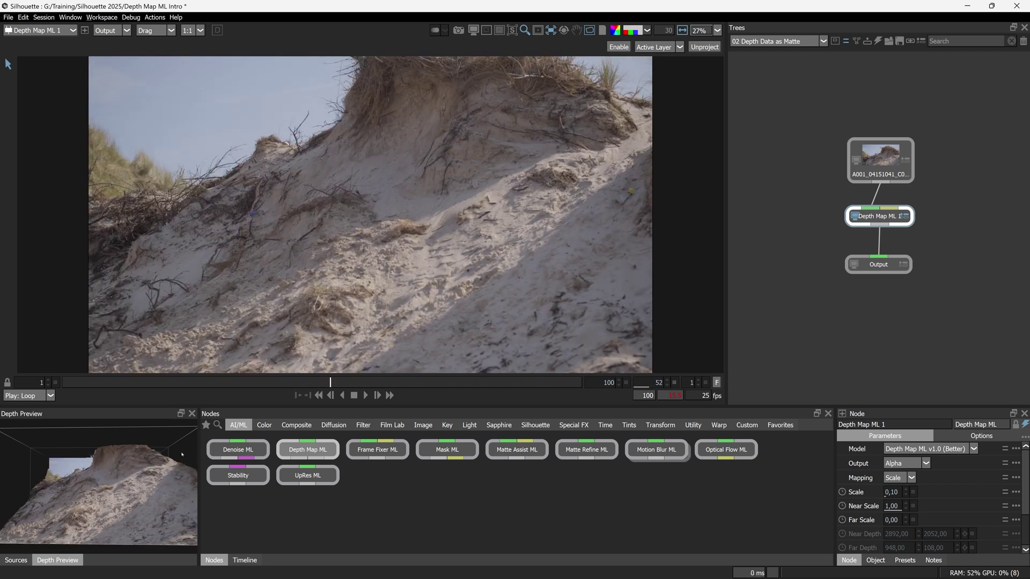
pyautogui.moveTo(168, 460); pyautogui.dragTo(107, 505)
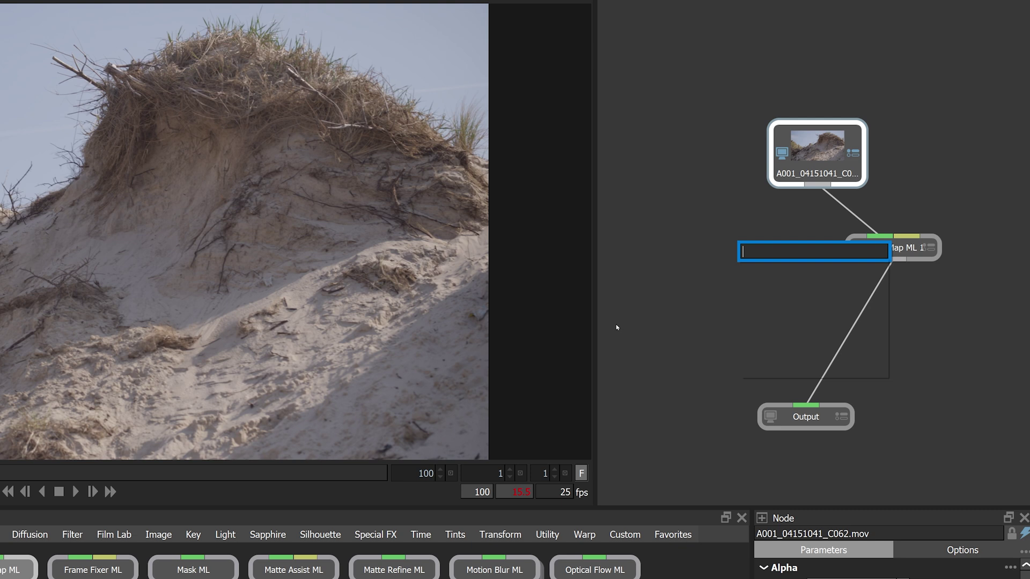
# - Add a Depth node via node search and insert it between the clip and Output
pyautogui.write('depthj')
pyautogui.press('BackSpace')
pyautogui.press('Down')
pyautogui.press('Return')
pyautogui.moveTo(805, 233); pyautogui.dragTo(799, 304)
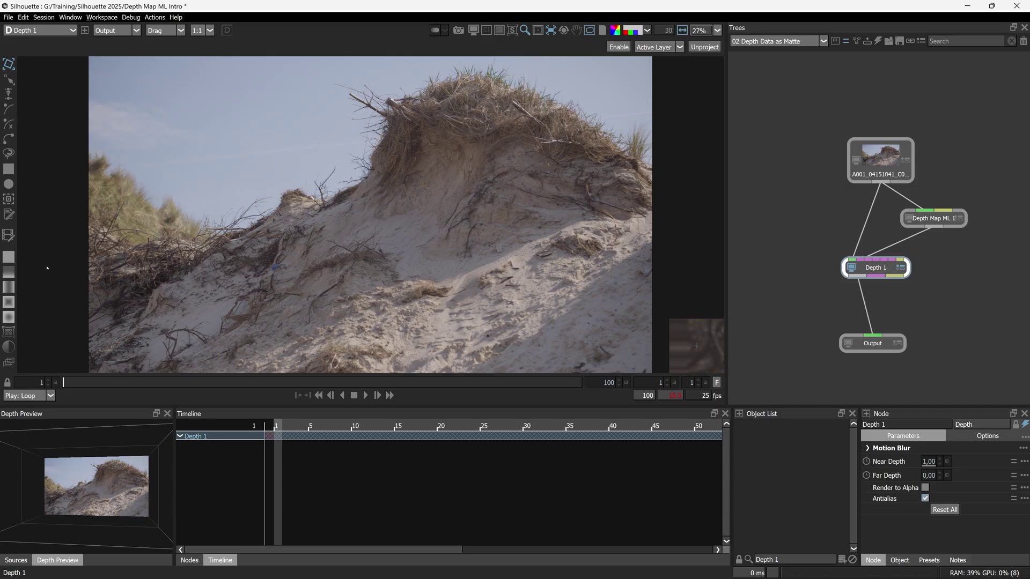
# - Give Depth 1 an alpha circle over the dune's left slope with a light-grey depth value
pyautogui.click(936, 216)
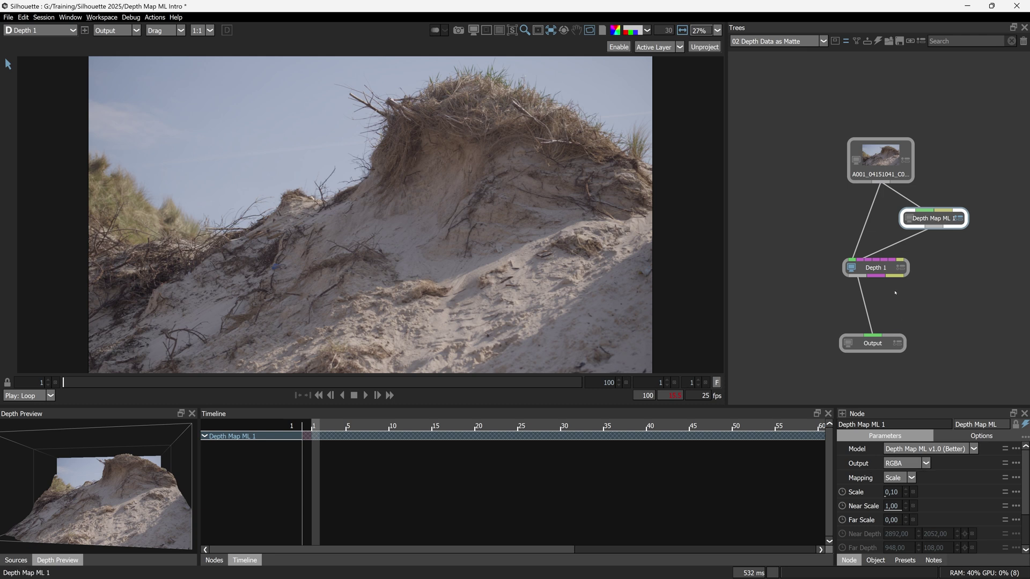
pyautogui.click(890, 272)
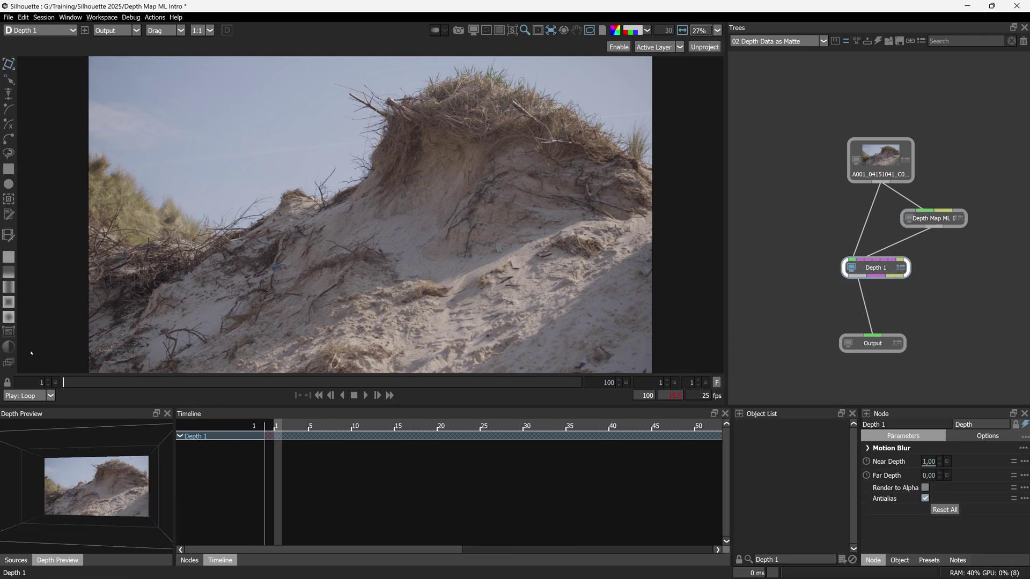
pyautogui.click(201, 229)
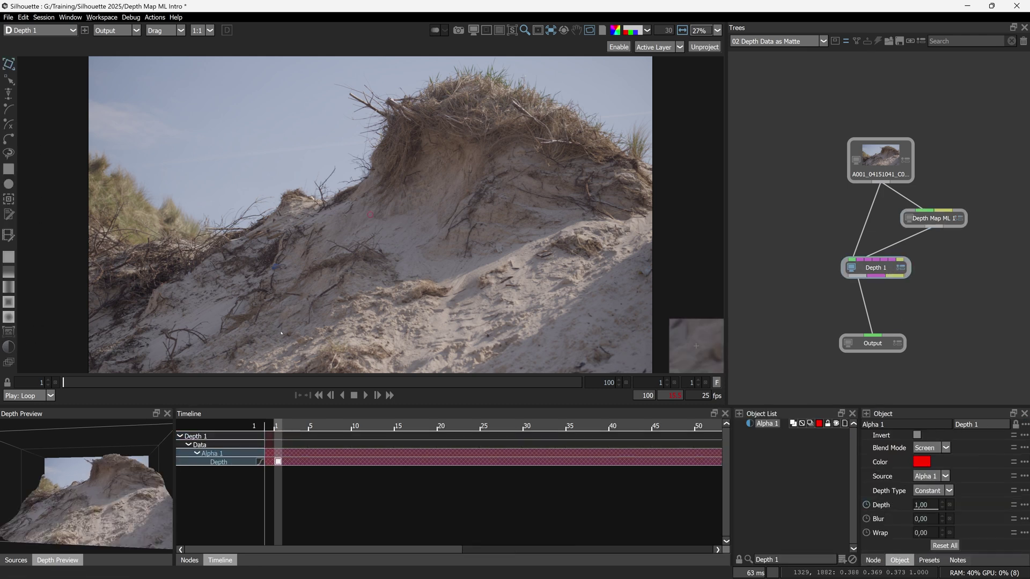
pyautogui.moveTo(108, 516); pyautogui.dragTo(104, 516)
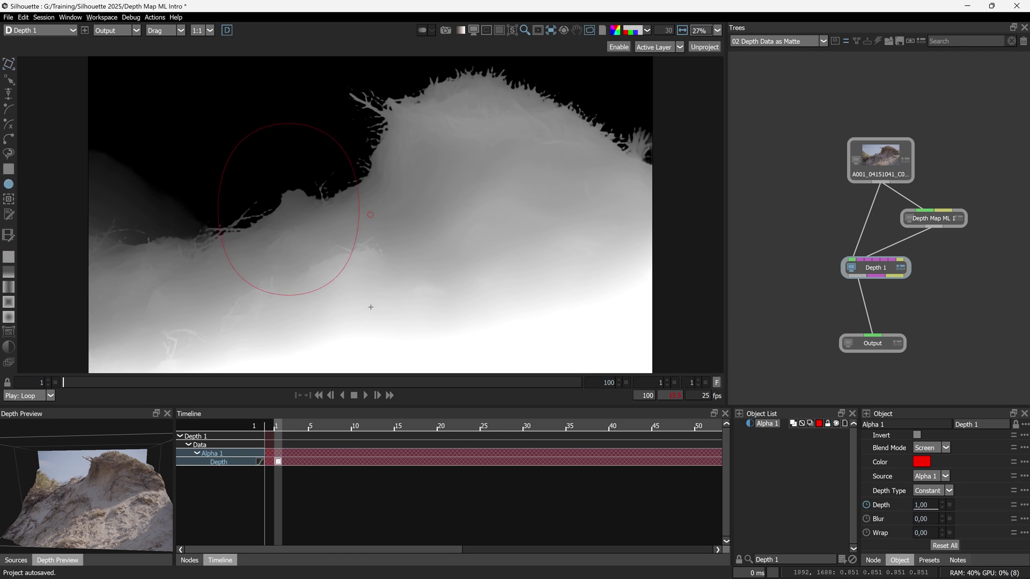
pyautogui.moveTo(372, 307); pyautogui.dragTo(372, 308)
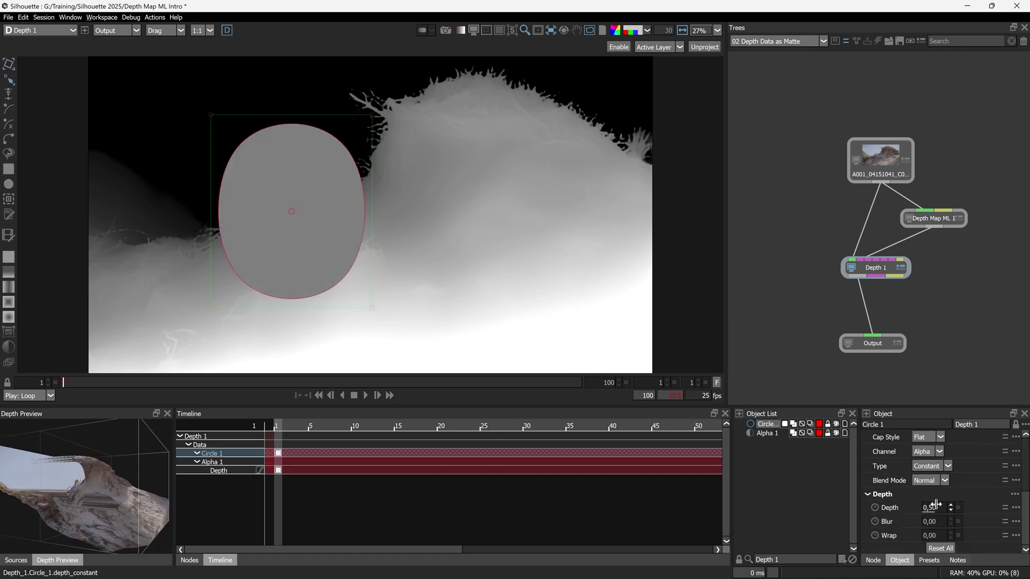
pyautogui.moveTo(936, 506)
pyautogui.mouseDown()
pyautogui.moveTo(961, 506)
pyautogui.moveTo(944, 500)
pyautogui.mouseUp()
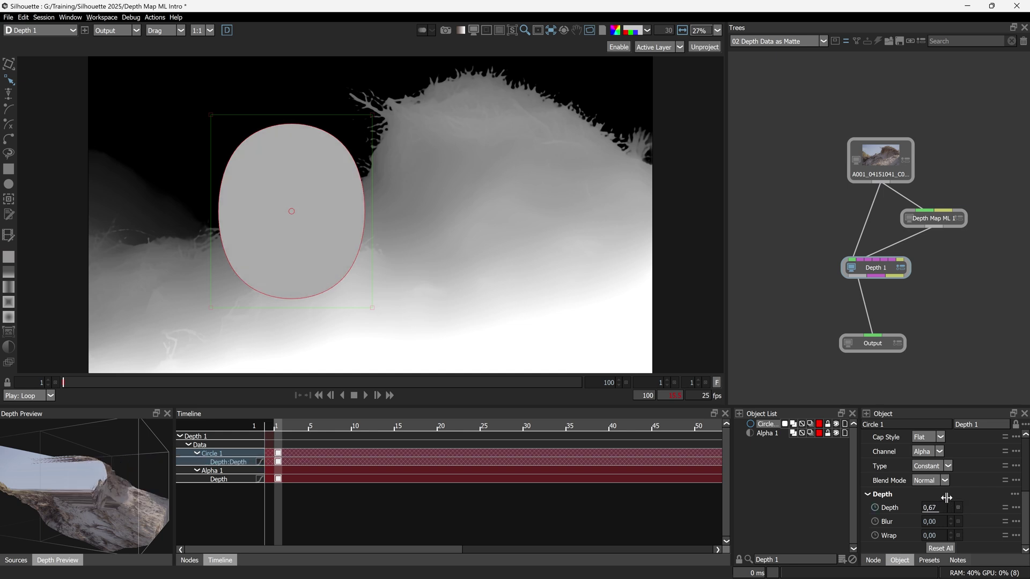
pyautogui.moveTo(947, 498)
pyautogui.mouseDown()
pyautogui.moveTo(966, 499)
pyautogui.moveTo(952, 499)
pyautogui.mouseUp()
# - Delete the Depth 1 node and connect Depth Map ML 1 to Output
pyautogui.click(878, 274)
pyautogui.press('Delete')
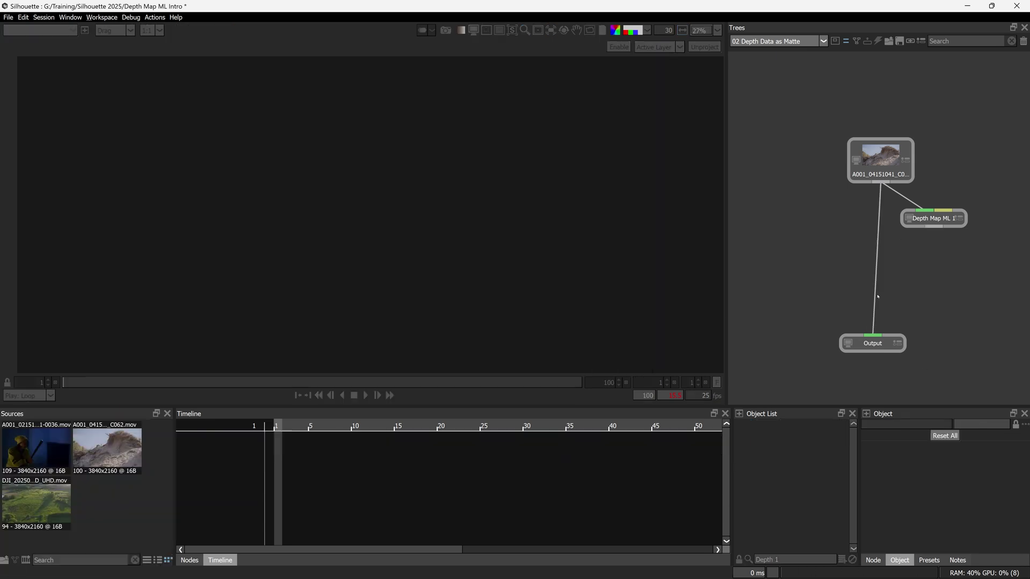
pyautogui.click(934, 220)
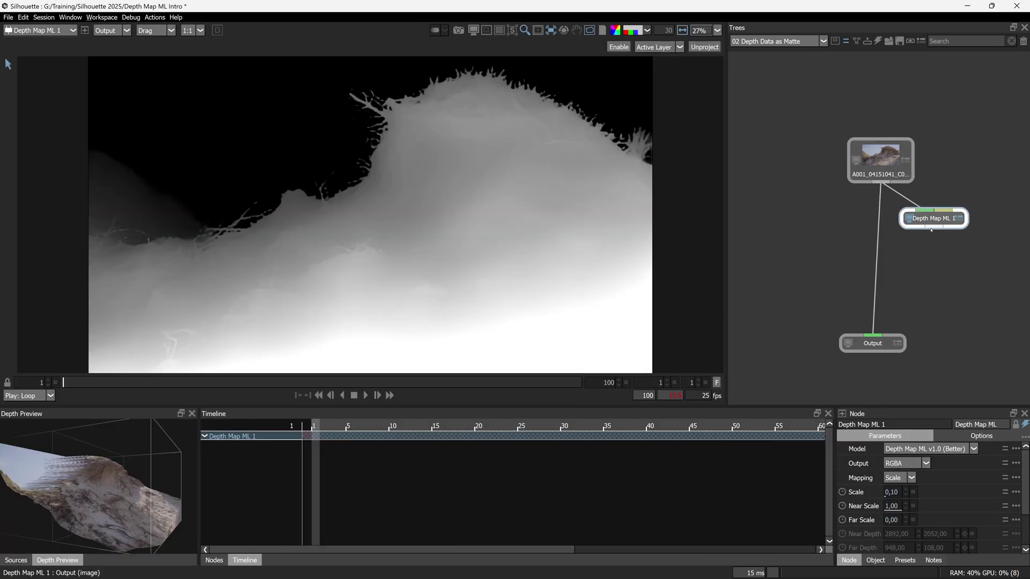
pyautogui.moveTo(883, 338); pyautogui.dragTo(879, 336)
# - Line up Depth Map ML 1 between clip and Output and set its Output to Alpha
pyautogui.moveTo(934, 222); pyautogui.dragTo(885, 214)
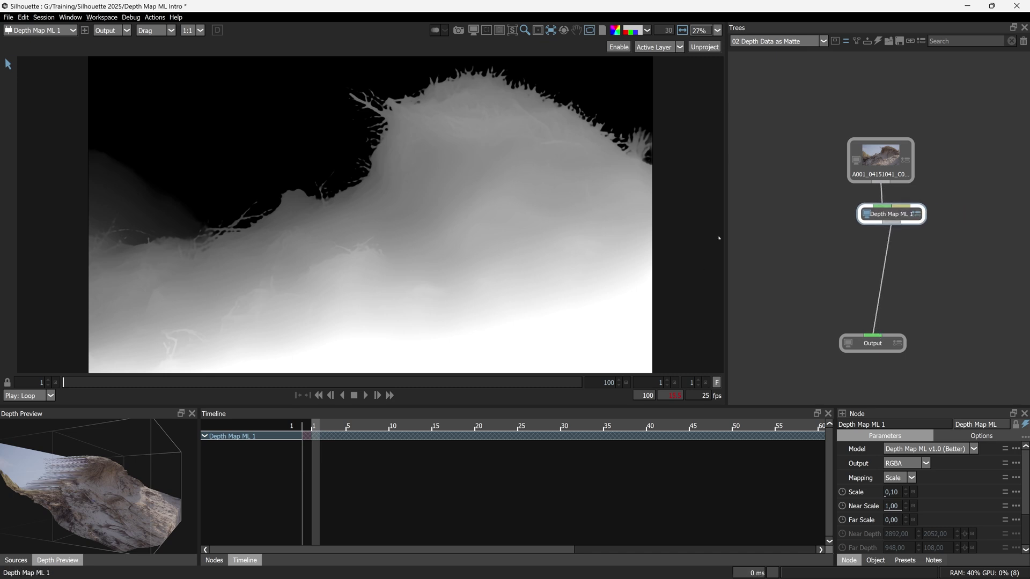
pyautogui.moveTo(893, 214); pyautogui.dragTo(910, 218)
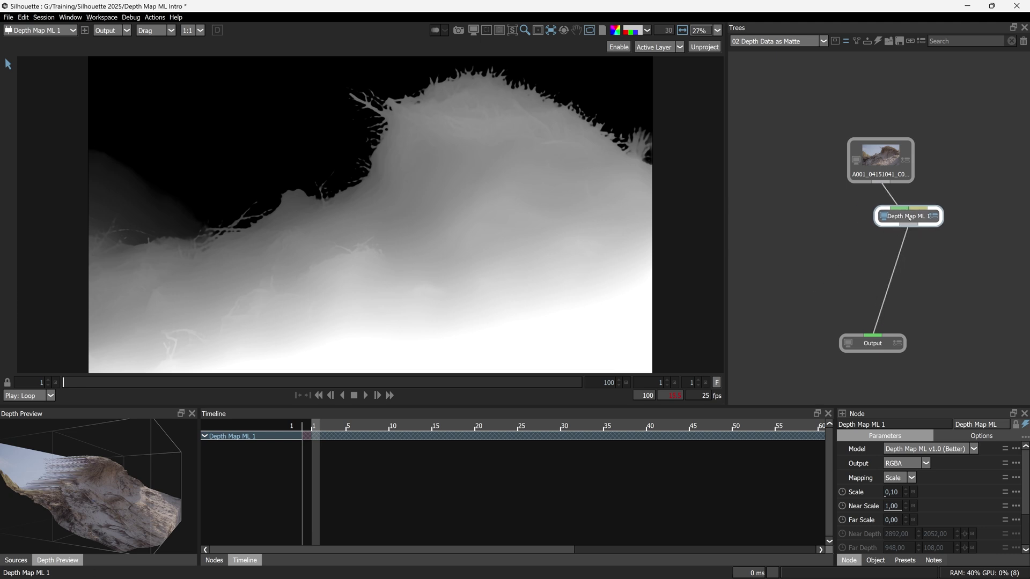
pyautogui.click(910, 464)
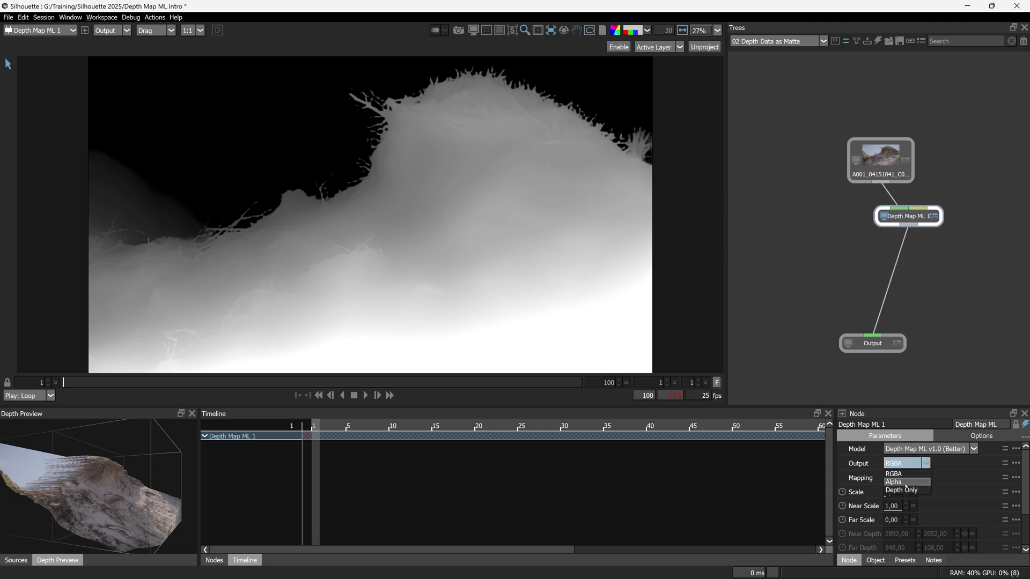
pyautogui.click(906, 485)
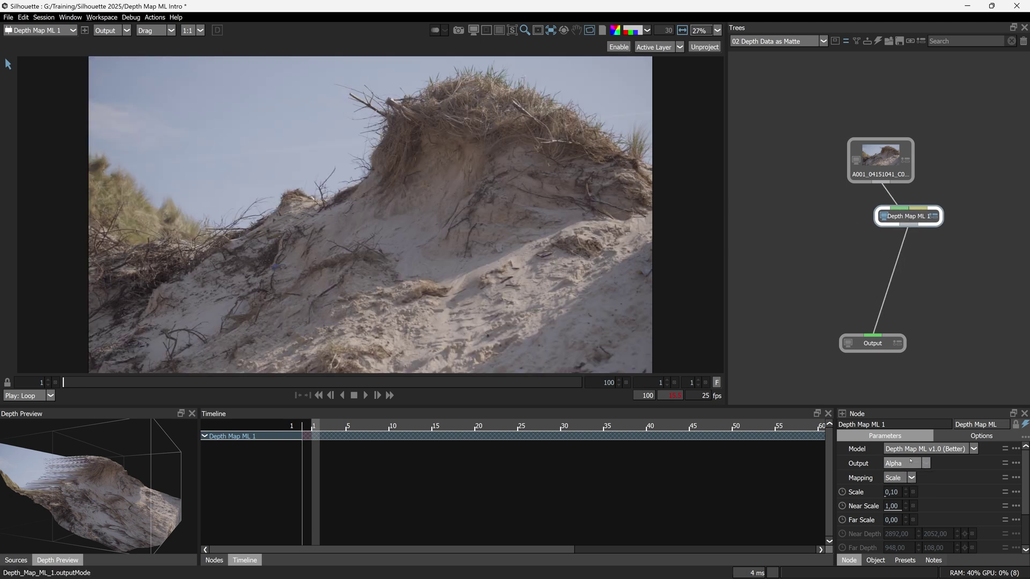
# - Insert a Color Correct node between Depth Map ML 1 and Output
pyautogui.moveTo(910, 216); pyautogui.dragTo(891, 217)
pyautogui.hotkey('shift', 'n')
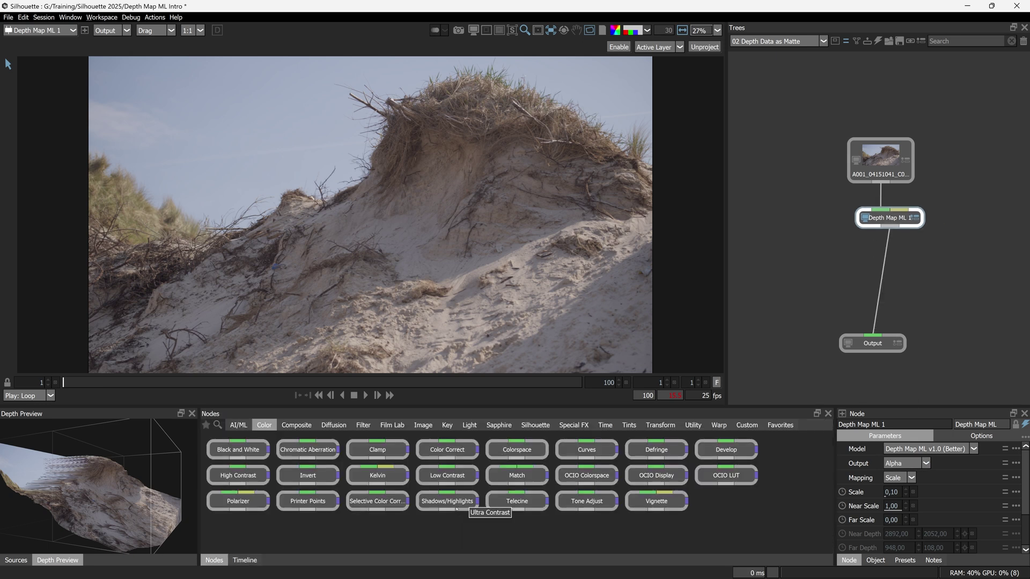
pyautogui.moveTo(448, 450); pyautogui.dragTo(866, 275)
pyautogui.moveTo(318, 485); pyautogui.dragTo(334, 504)
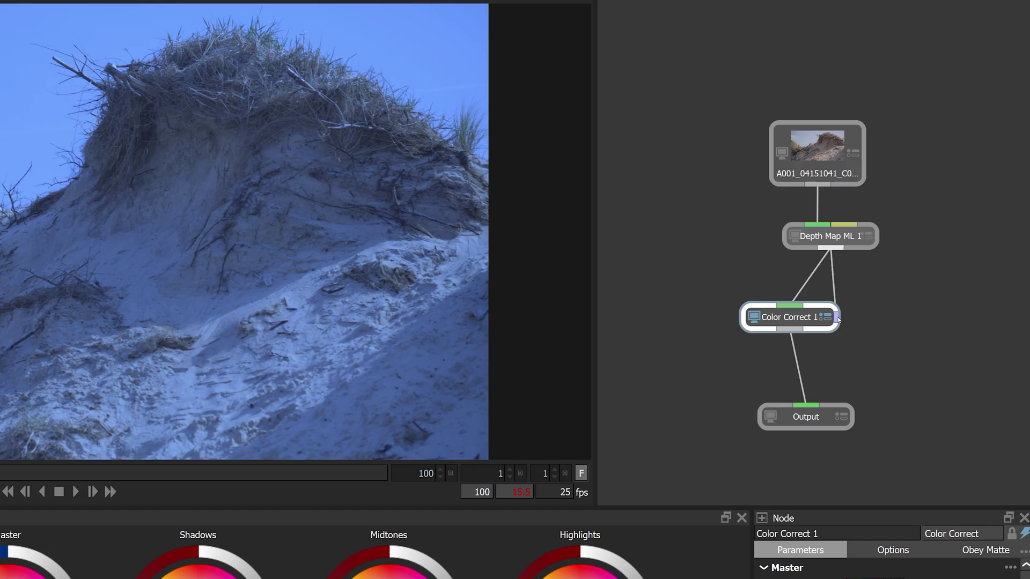
# - Feed the depth alpha into its matte, enable Obey and Invert, and tint the Master orange
pyautogui.moveTo(838, 320); pyautogui.dragTo(838, 324)
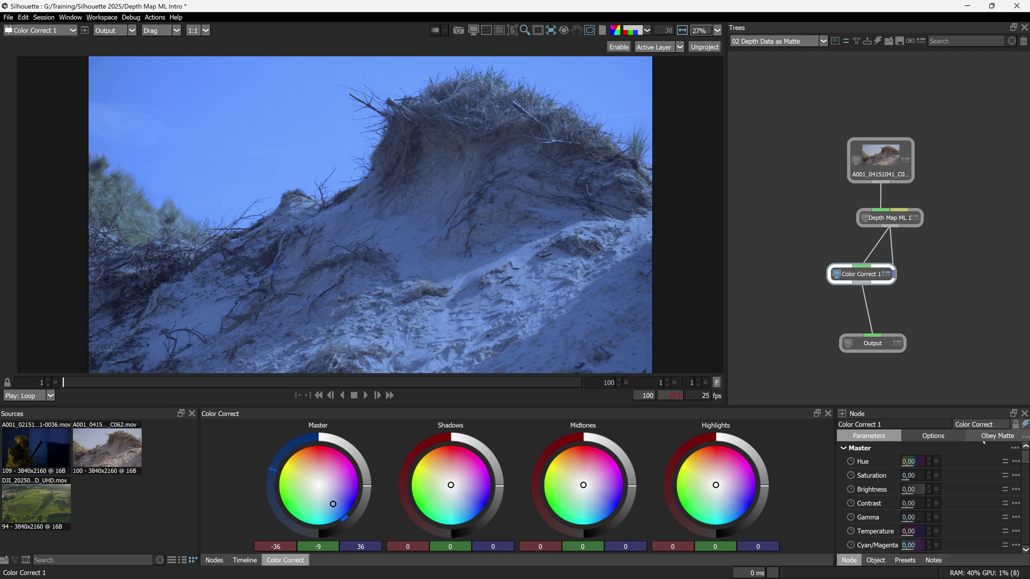
pyautogui.click(984, 439)
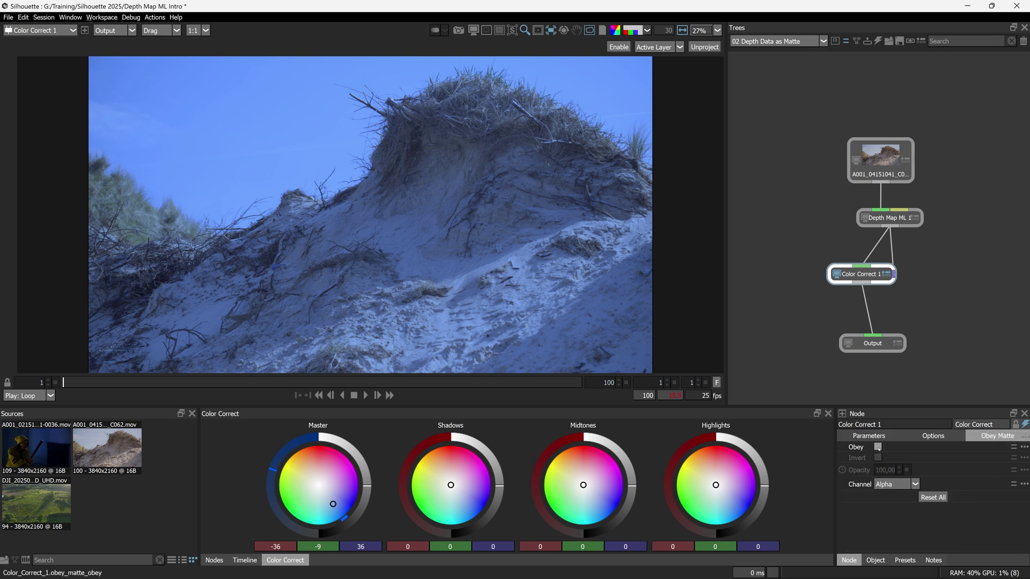
pyautogui.click(878, 447)
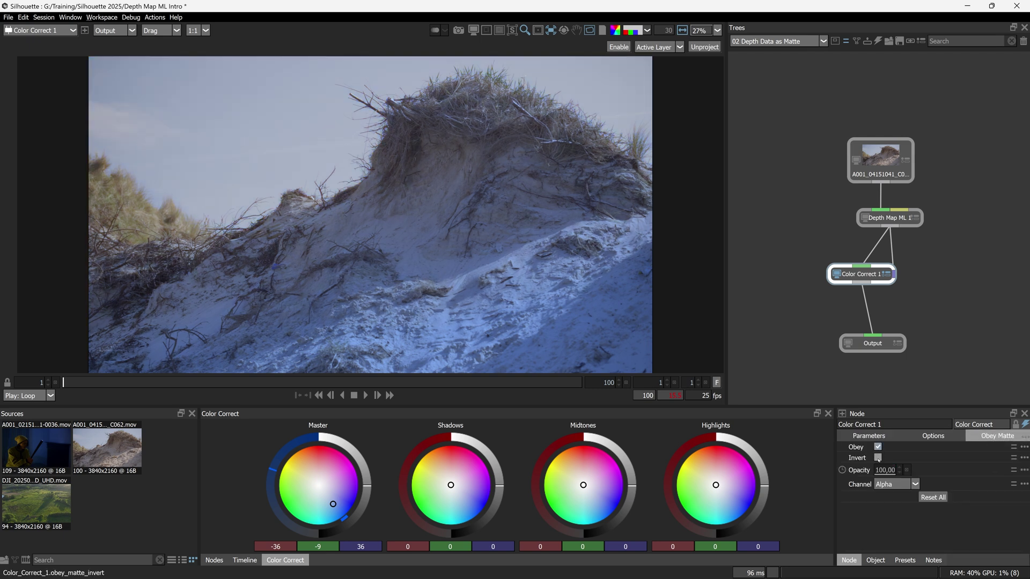
pyautogui.click(878, 458)
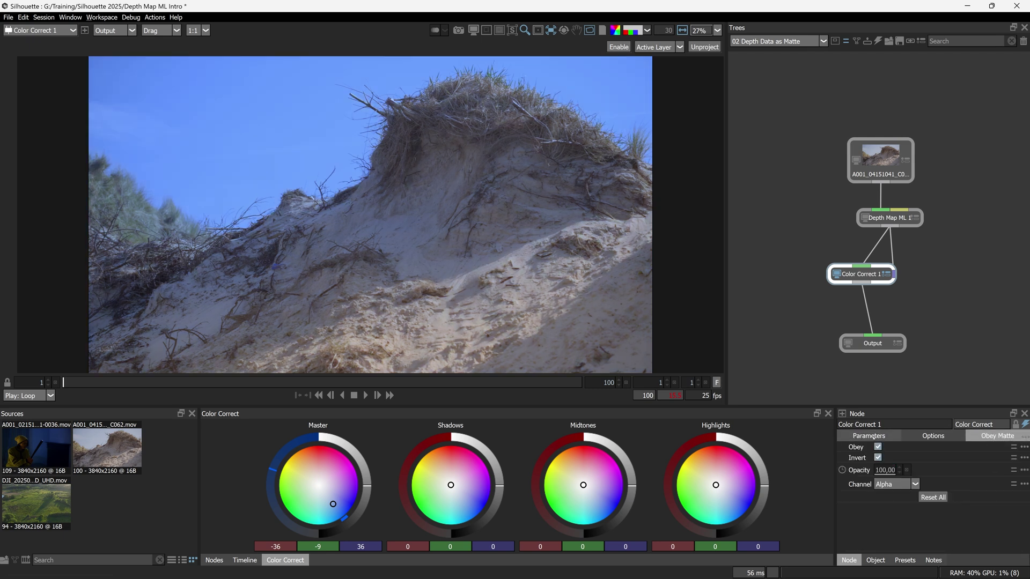
pyautogui.moveTo(333, 505); pyautogui.dragTo(303, 473)
pyautogui.press('a')
pyautogui.press('a')
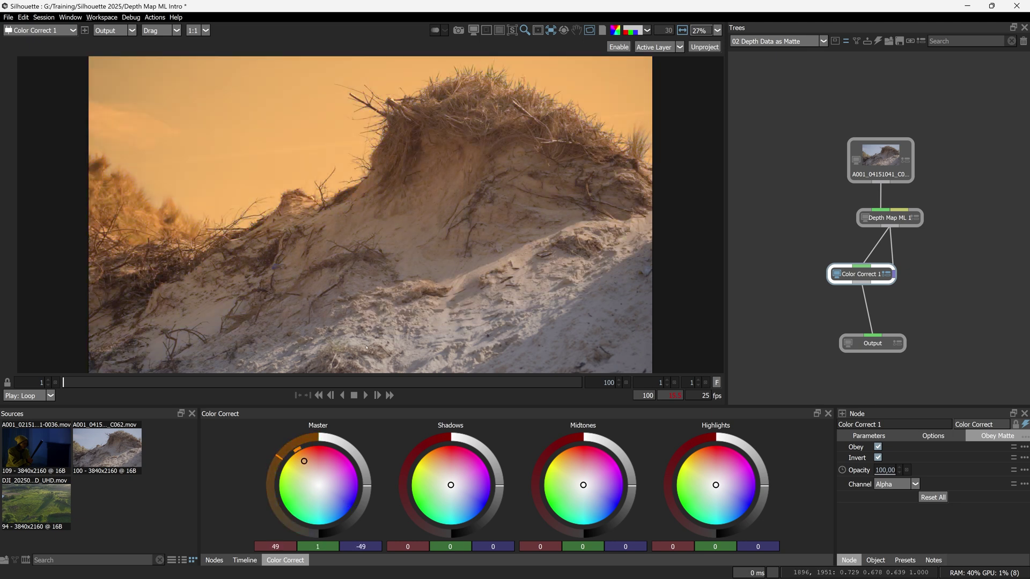
# - Play the clip to review the warm grade
pyautogui.click(365, 396)
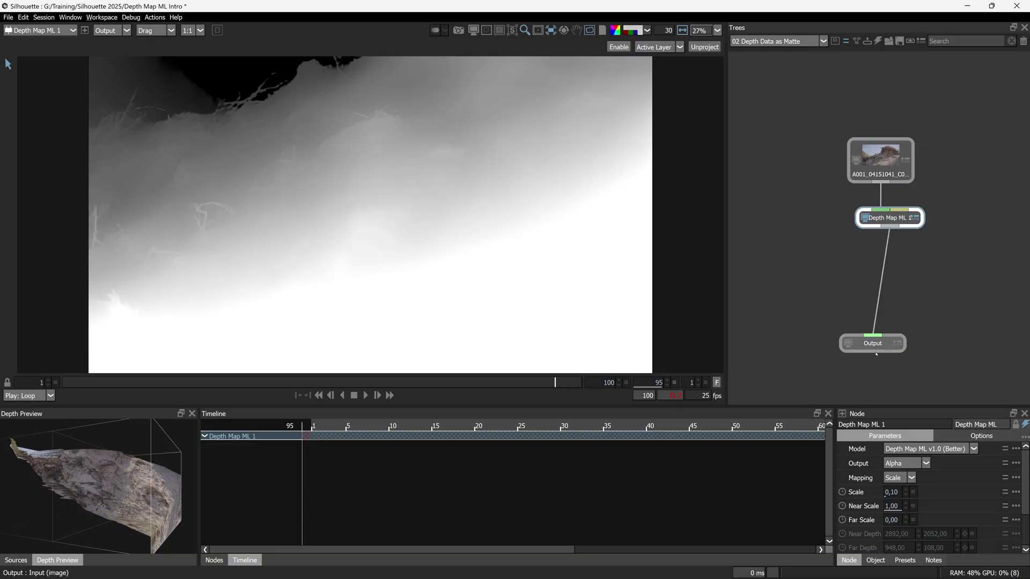
# - Switch Depth Map ML 1's Output back to RGBA
pyautogui.click(214, 560)
pyautogui.click(915, 465)
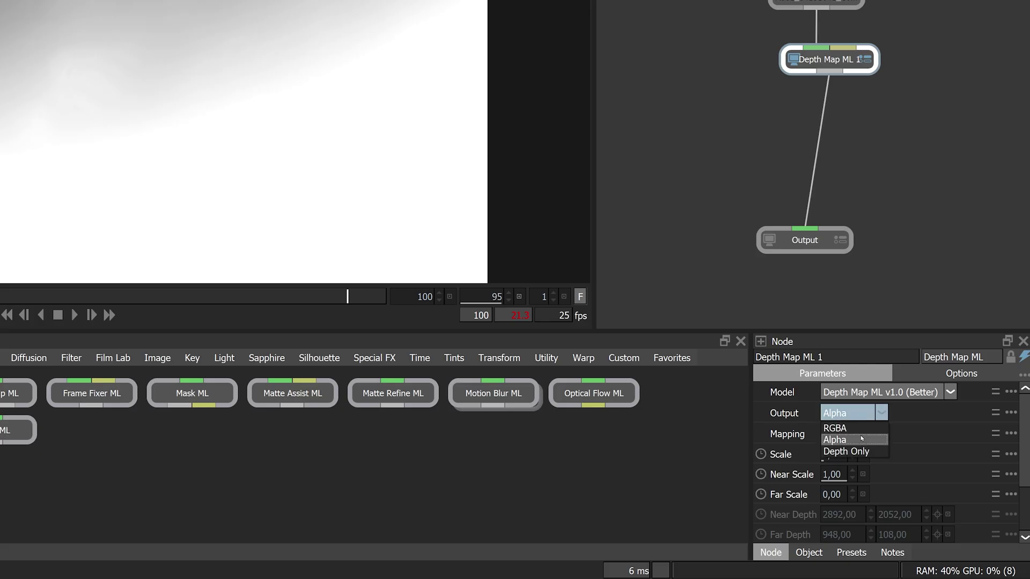
pyautogui.click(845, 428)
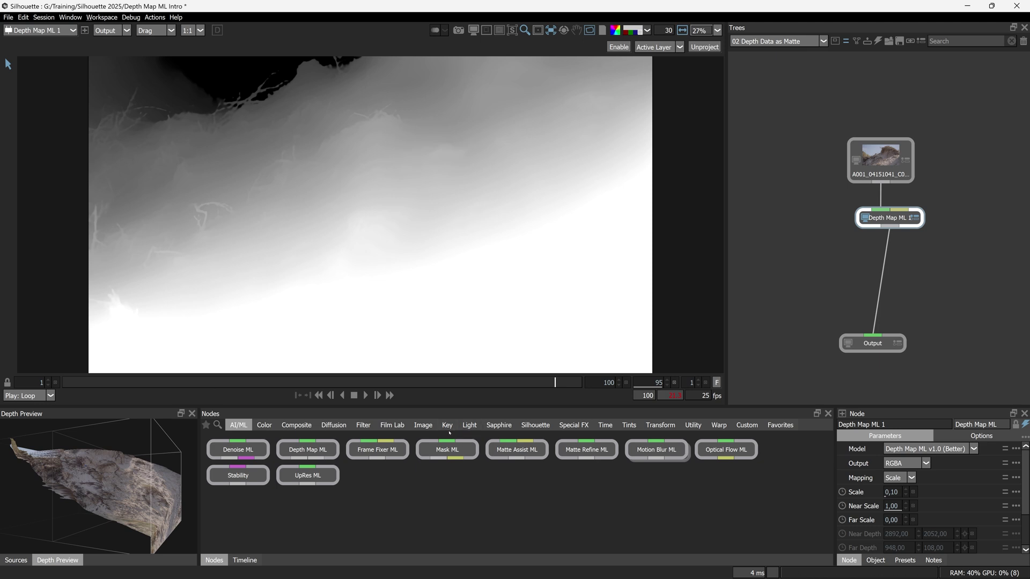
# - Insert a zMatte from the Key nodes between Depth Map ML 1 and Output
pyautogui.click(449, 426)
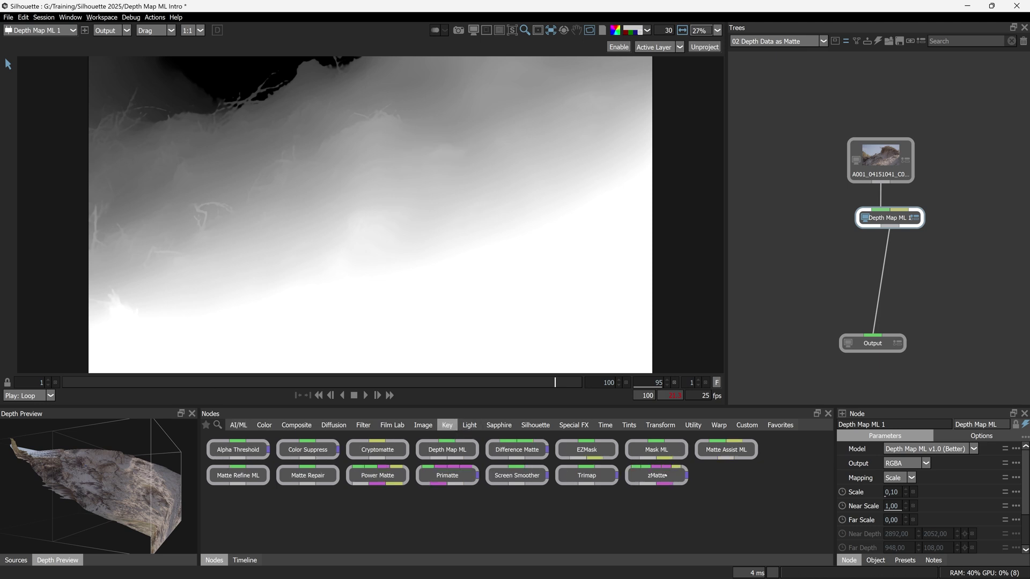
pyautogui.moveTo(665, 476); pyautogui.dragTo(884, 269)
pyautogui.click(152, 30)
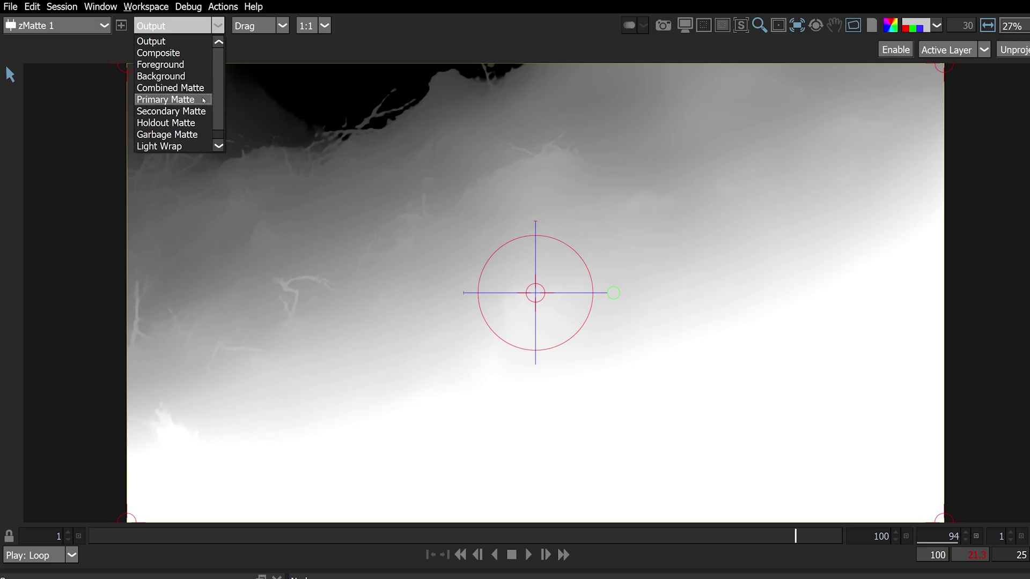
# - On zMatte 1's primary matte, change Extract On from blue screen to Luminance
pyautogui.click(204, 100)
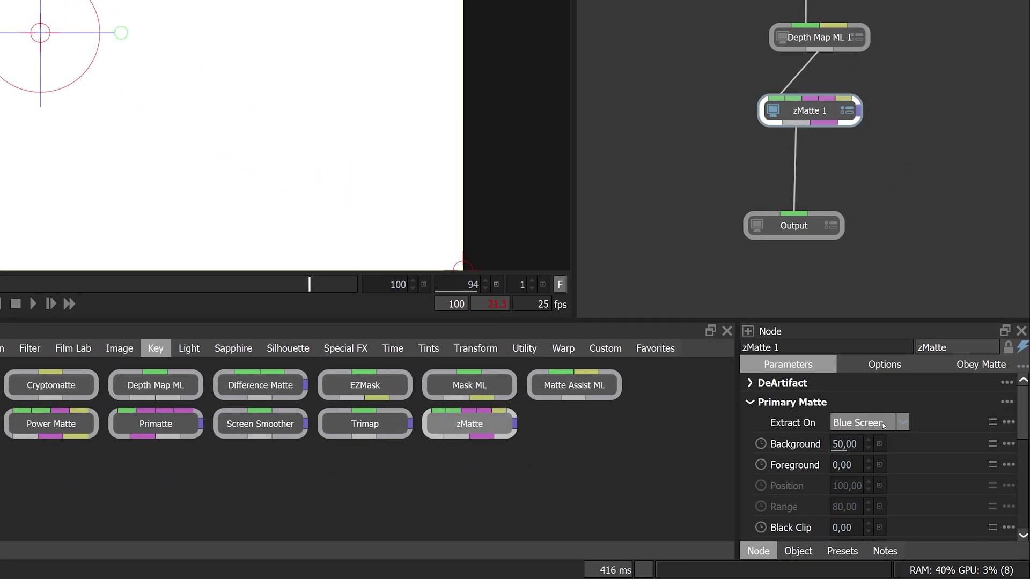
pyautogui.click(894, 424)
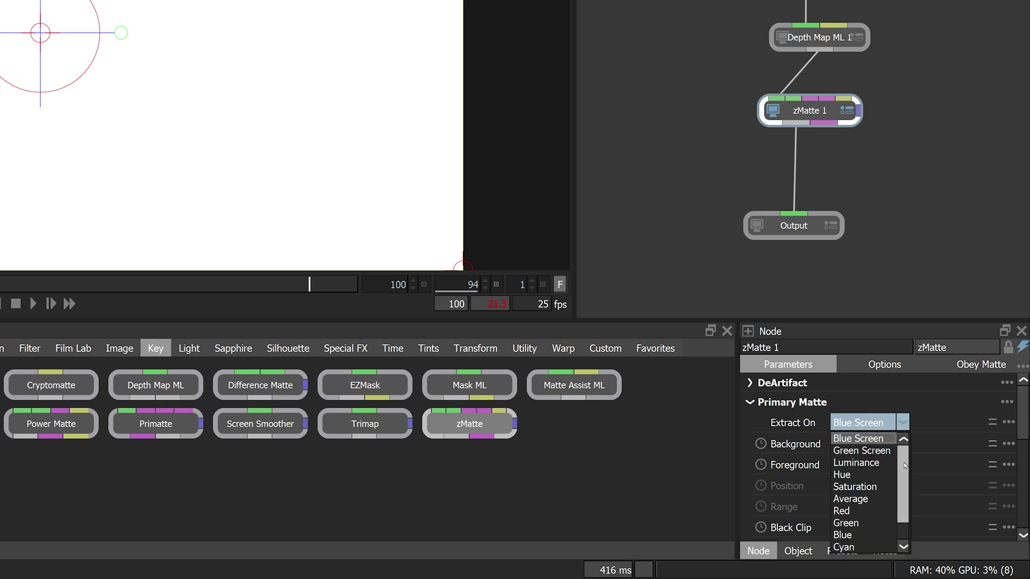
pyautogui.scroll(-2, 880, 478)
pyautogui.scroll(2, 883, 478)
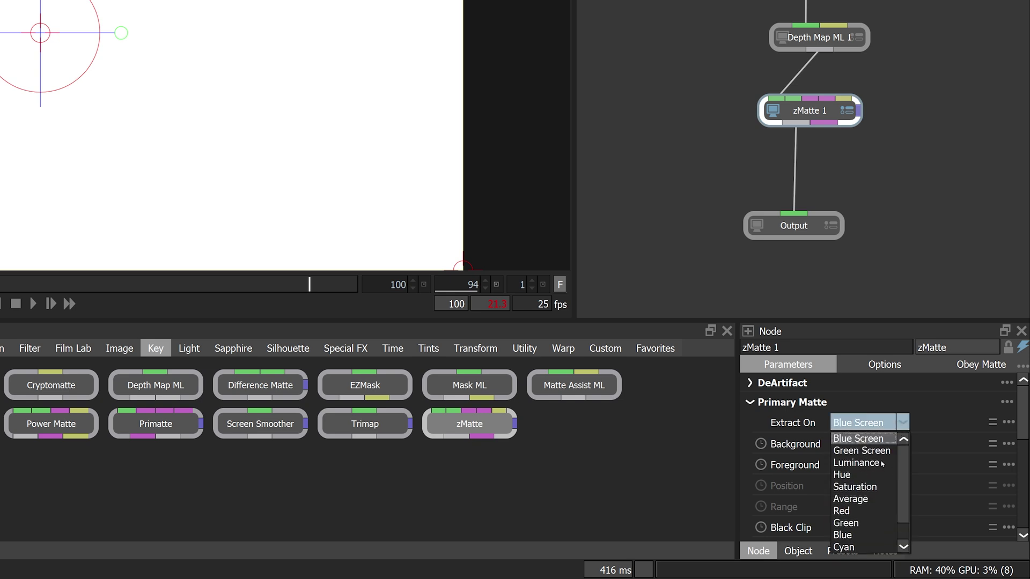
pyautogui.moveTo(905, 465); pyautogui.dragTo(905, 479)
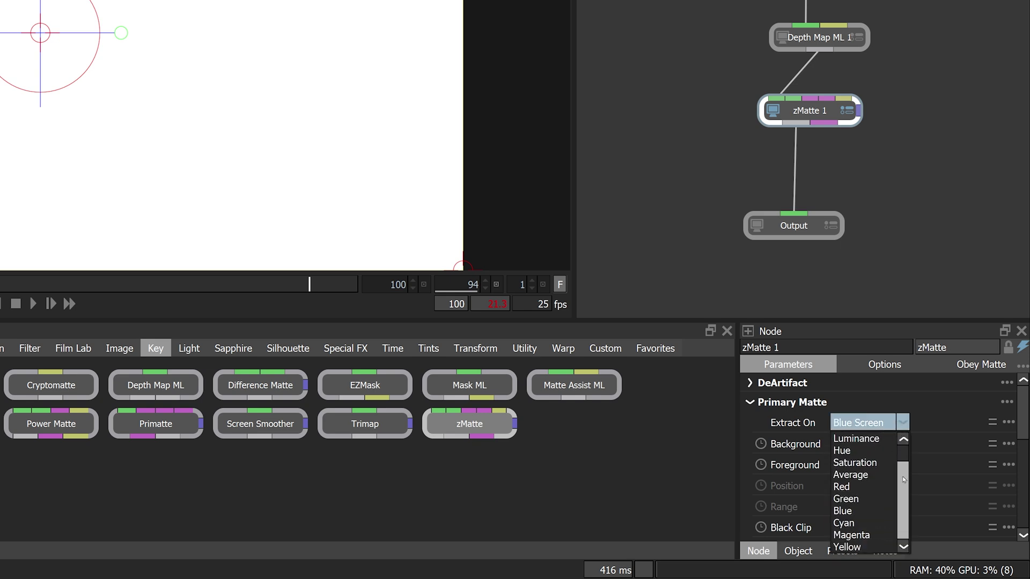
pyautogui.click(870, 441)
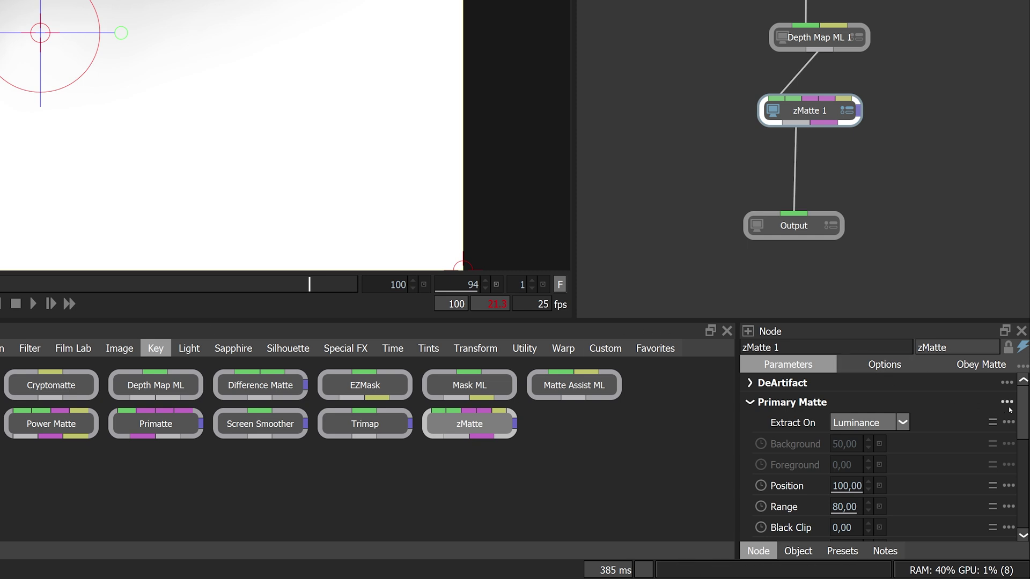
pyautogui.scroll(-3, 793, 433)
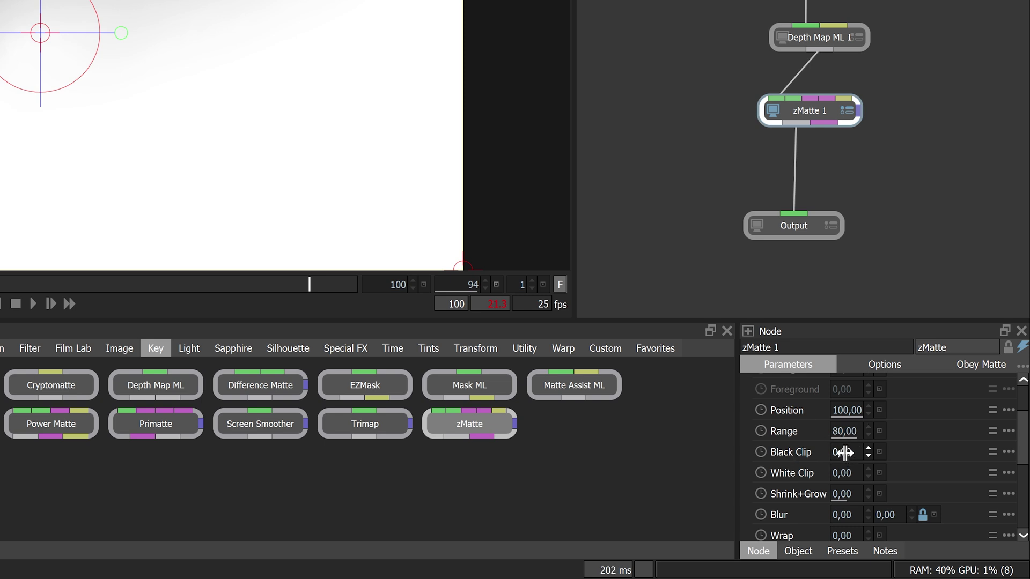
pyautogui.moveTo(847, 452); pyautogui.dragTo(890, 452)
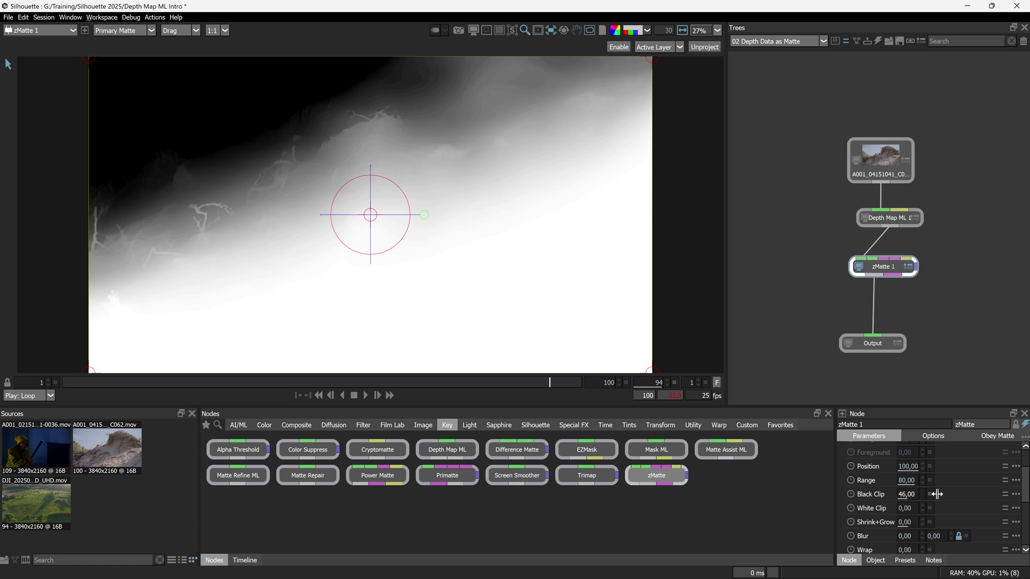
pyautogui.moveTo(937, 494); pyautogui.dragTo(945, 494)
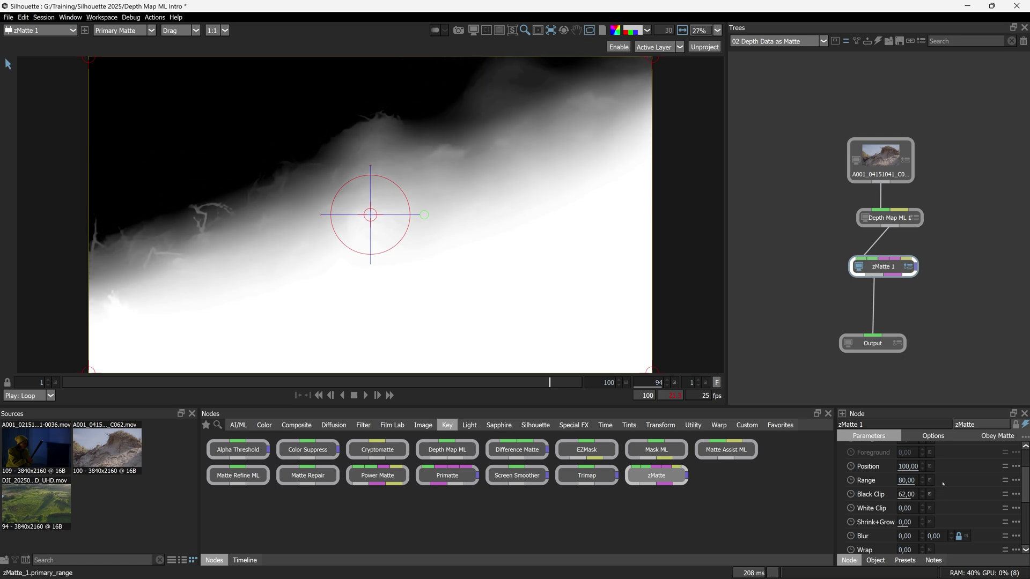
pyautogui.keyDown('ctrl'); pyautogui.click(906, 495); pyautogui.keyUp('ctrl')
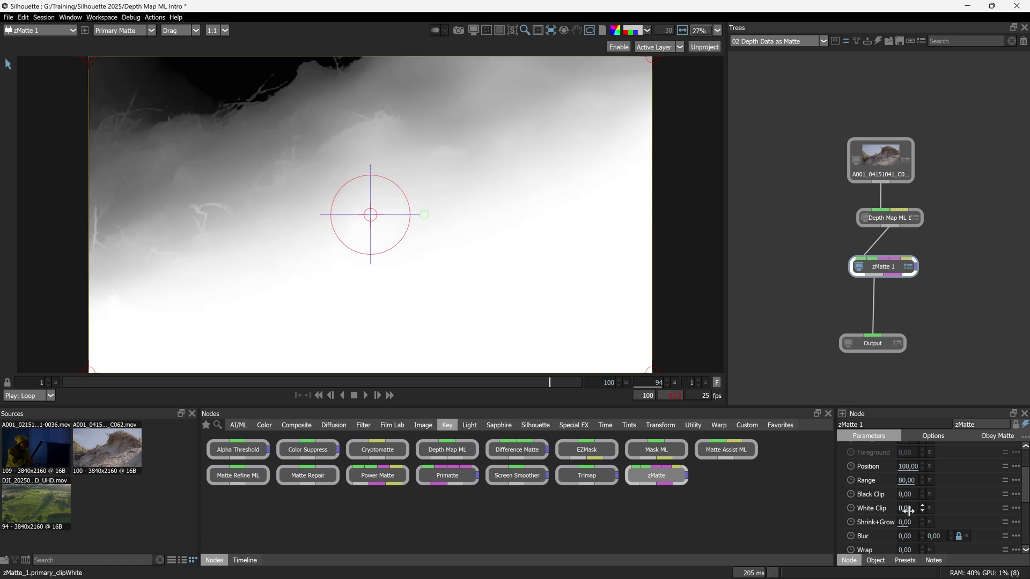
pyautogui.moveTo(909, 508); pyautogui.dragTo(922, 506)
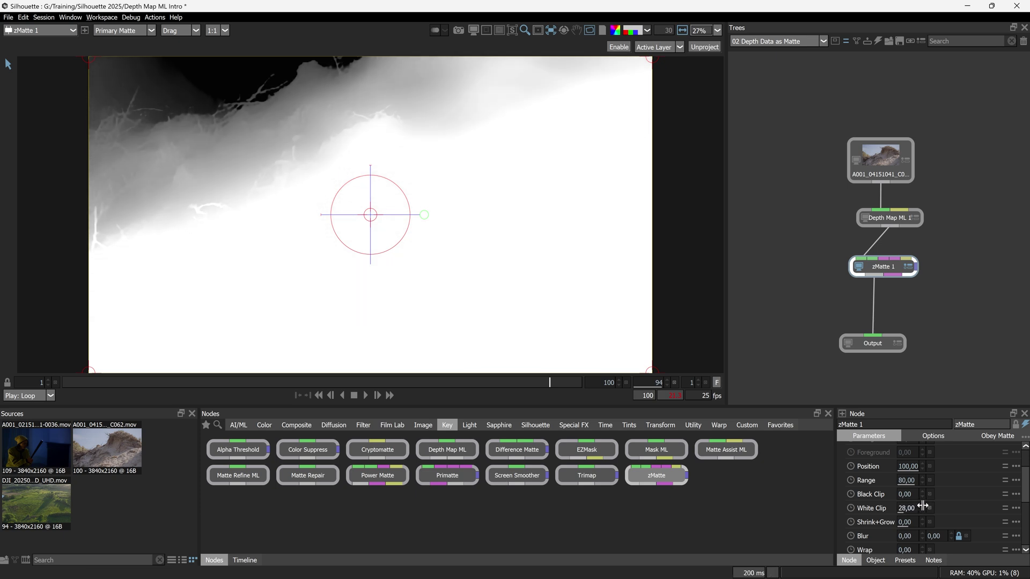
pyautogui.keyDown('ctrl'); pyautogui.click(906, 508); pyautogui.keyUp('ctrl')
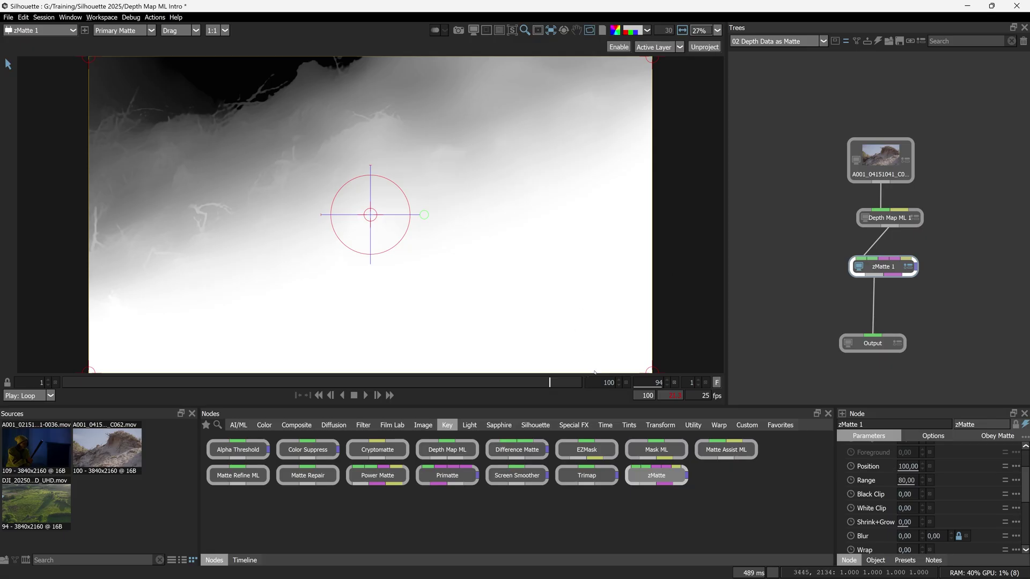
# - Set zMatte 1's slice Position to 0 and Range to 50
pyautogui.doubleClick(907, 467)
pyautogui.write('0')
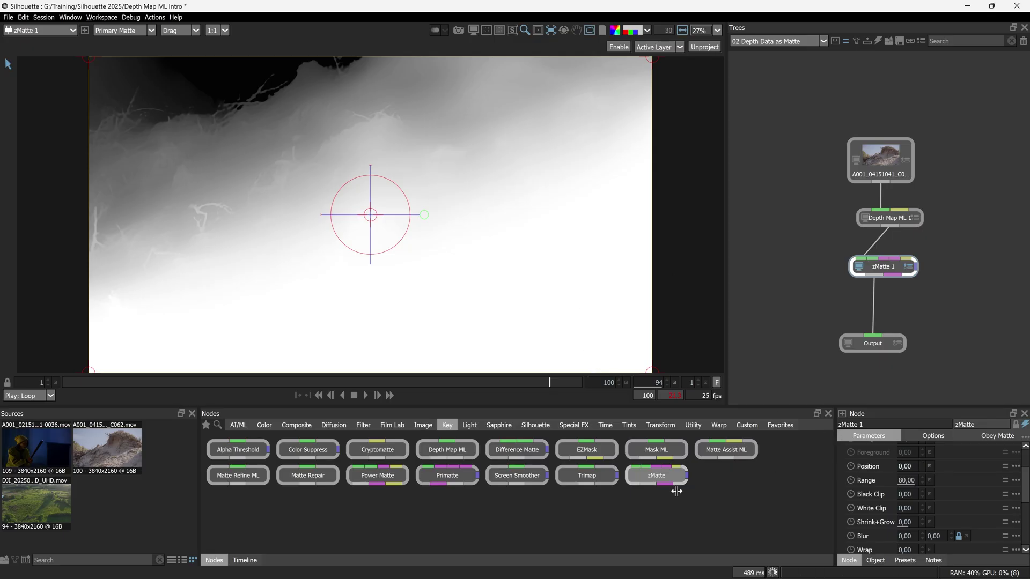
pyautogui.press('Return')
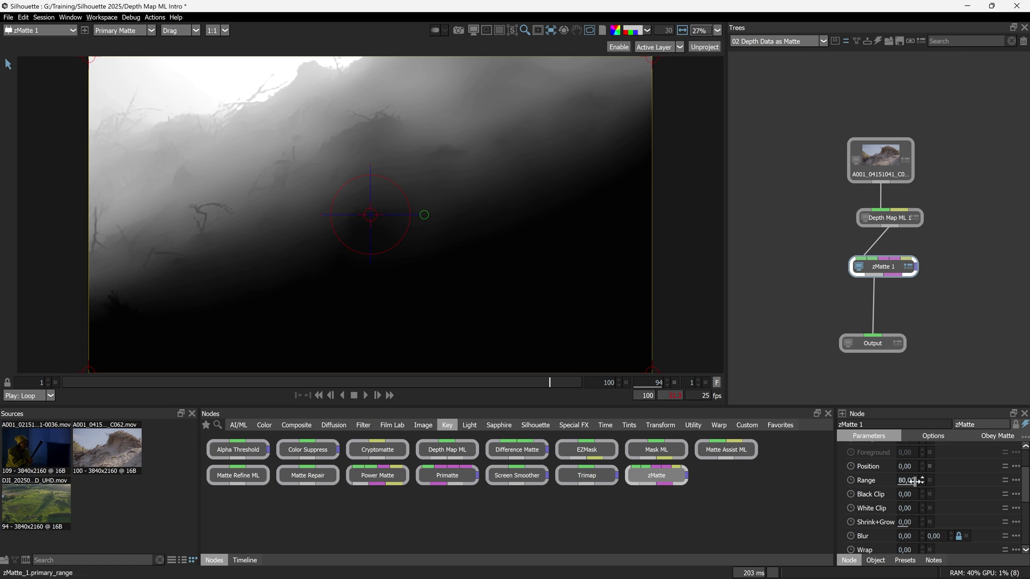
pyautogui.moveTo(910, 479); pyautogui.dragTo(933, 477)
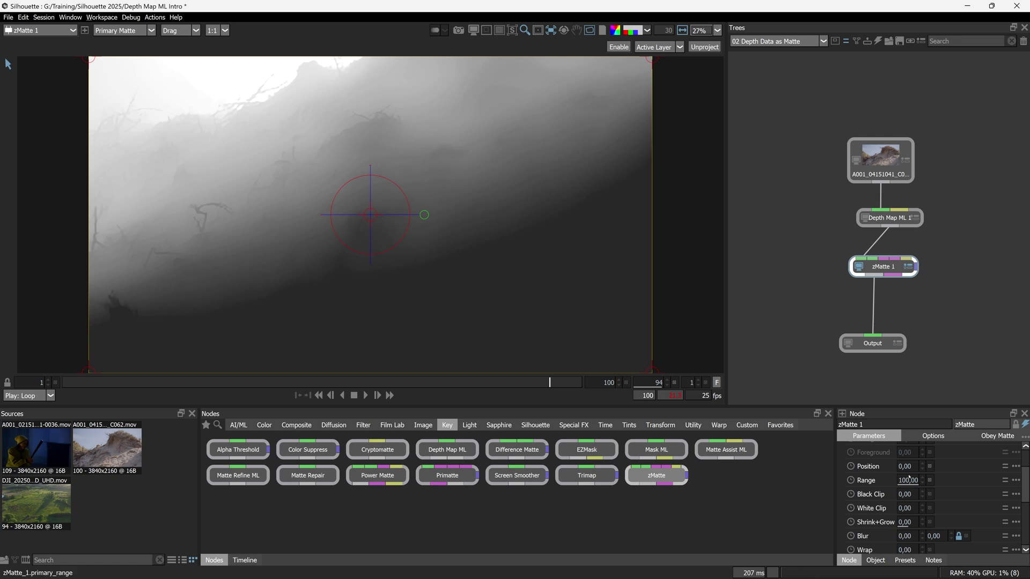
pyautogui.moveTo(900, 480); pyautogui.dragTo(877, 475)
pyautogui.click(906, 480)
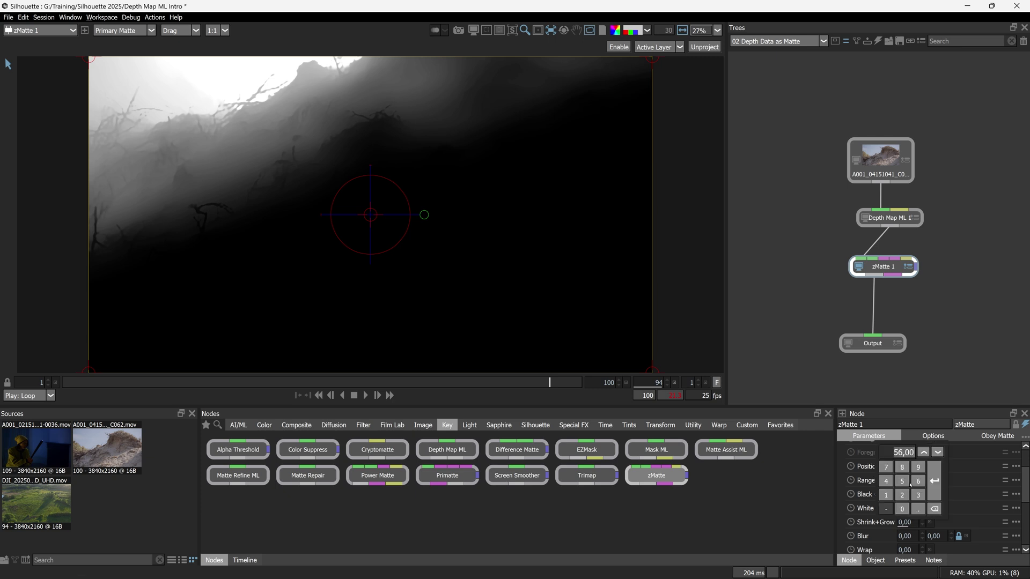
pyautogui.click(884, 468)
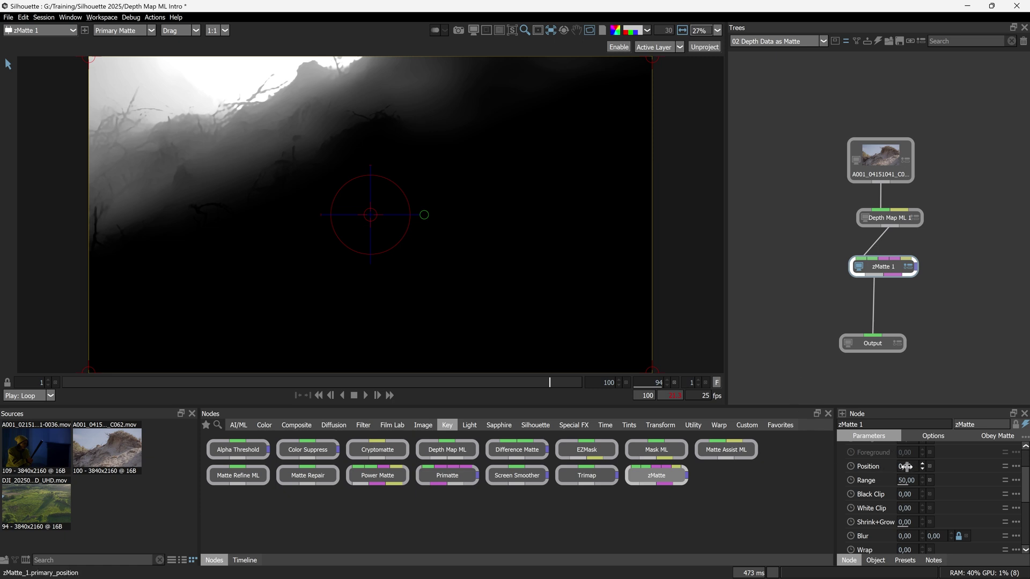
# - Set the zMatte slice Range to 15 and settle Position at 41
pyautogui.moveTo(903, 466); pyautogui.dragTo(942, 469)
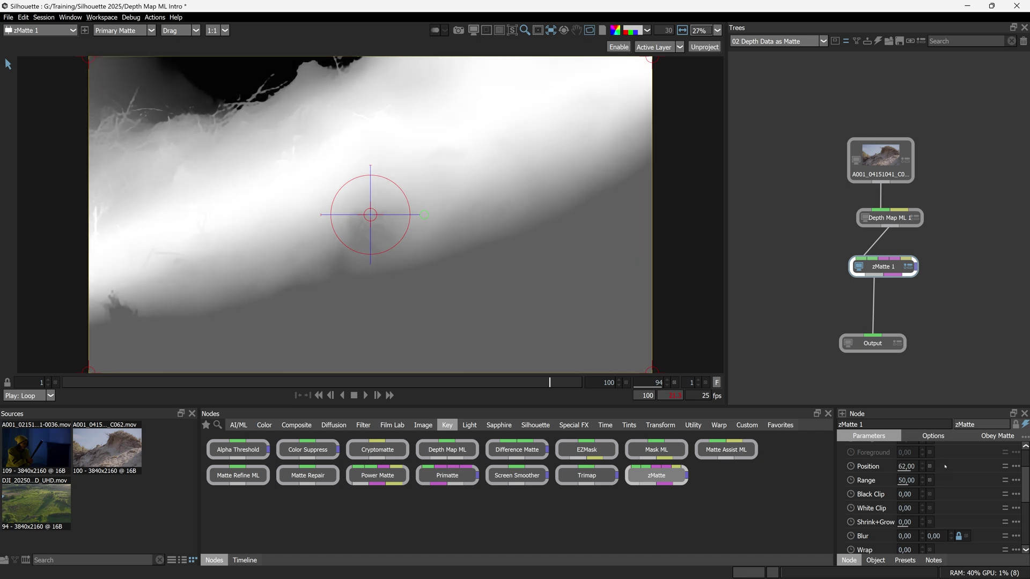
pyautogui.click(912, 480)
pyautogui.write('154')
pyautogui.press('Return')
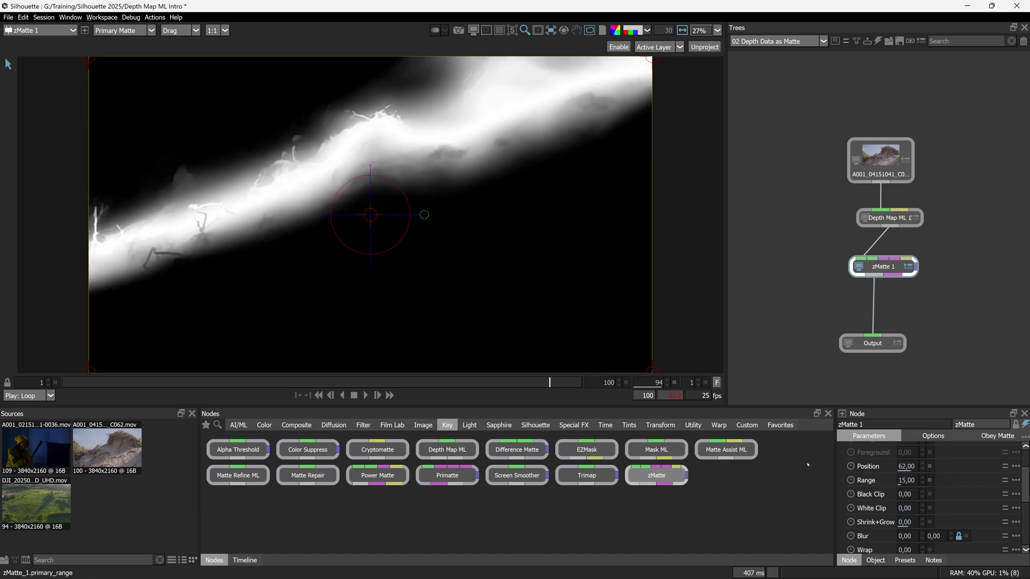
pyautogui.moveTo(898, 466)
pyautogui.mouseDown()
pyautogui.moveTo(878, 466)
pyautogui.moveTo(917, 470)
pyautogui.moveTo(878, 464)
pyautogui.mouseUp()
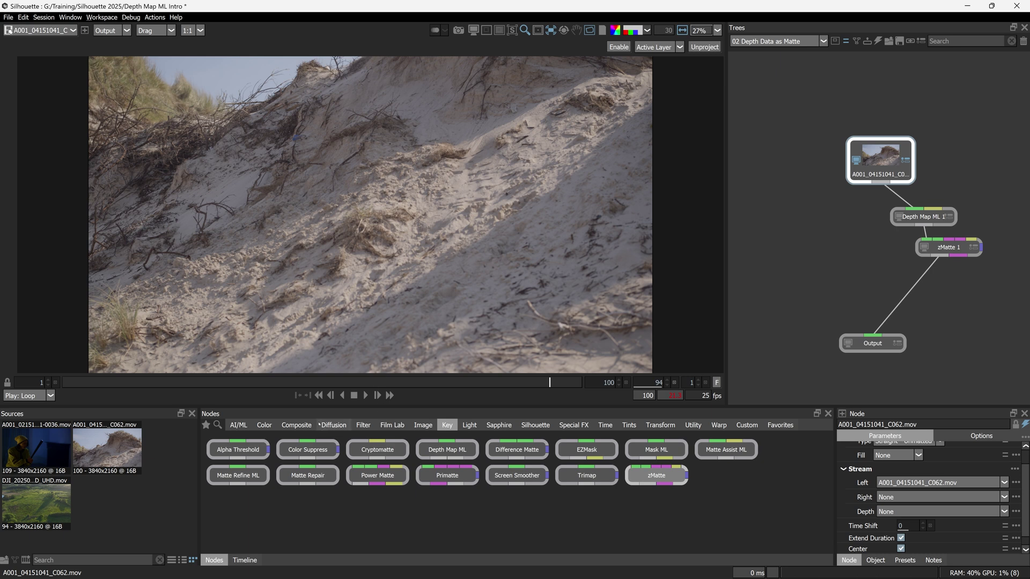
# - Add a Color Correct node fed by the source dune footage
pyautogui.click(284, 429)
pyautogui.click(264, 425)
pyautogui.moveTo(307, 450); pyautogui.dragTo(847, 279)
pyautogui.moveTo(880, 183); pyautogui.dragTo(848, 277)
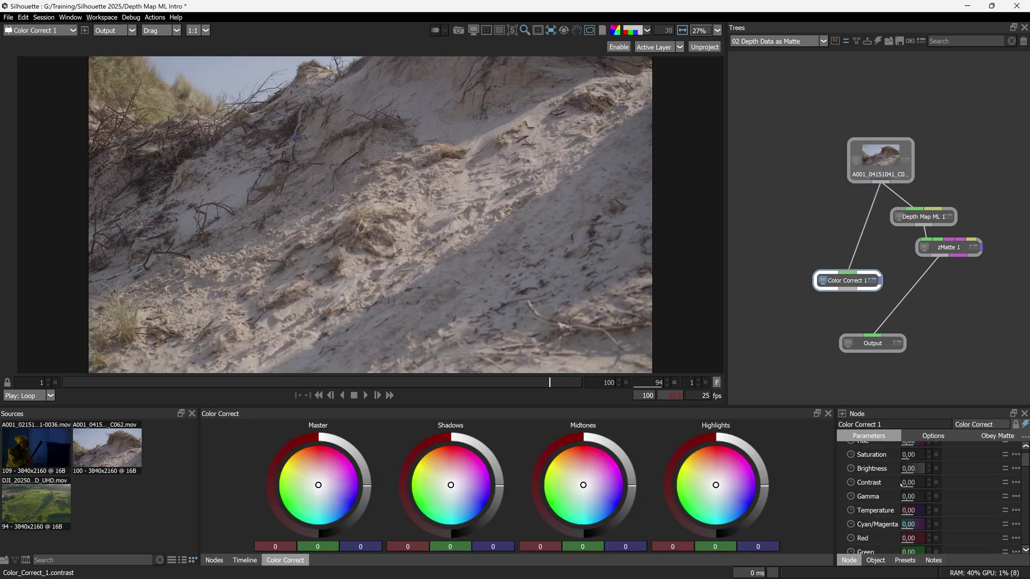
# - Set the Color Correct Gamma to 55 and raise Saturation to 86
pyautogui.click(909, 497)
pyautogui.write('62')
pyautogui.press('Return')
pyautogui.moveTo(942, 498); pyautogui.dragTo(936, 494)
pyautogui.moveTo(929, 455); pyautogui.dragTo(958, 455)
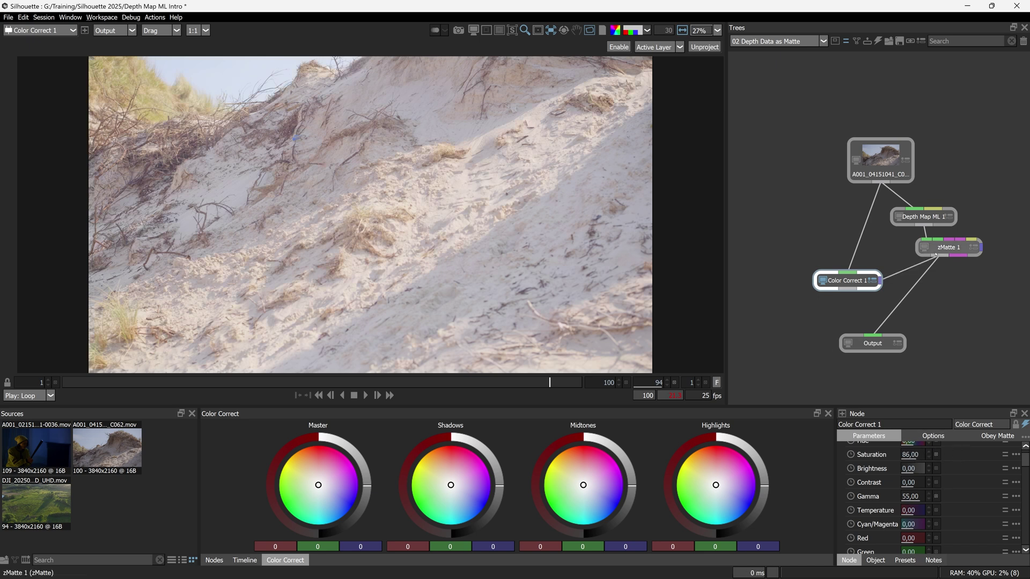
# - Wire zMatte 1 into the Color Correct's matte, enable Obey, and connect it to Output
pyautogui.moveTo(936, 256); pyautogui.dragTo(880, 278)
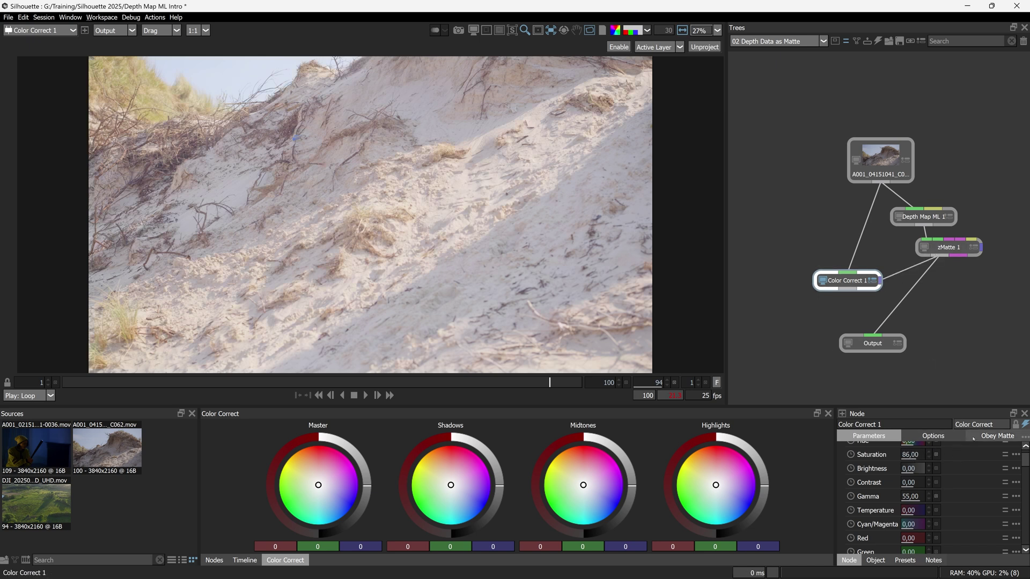
pyautogui.click(998, 436)
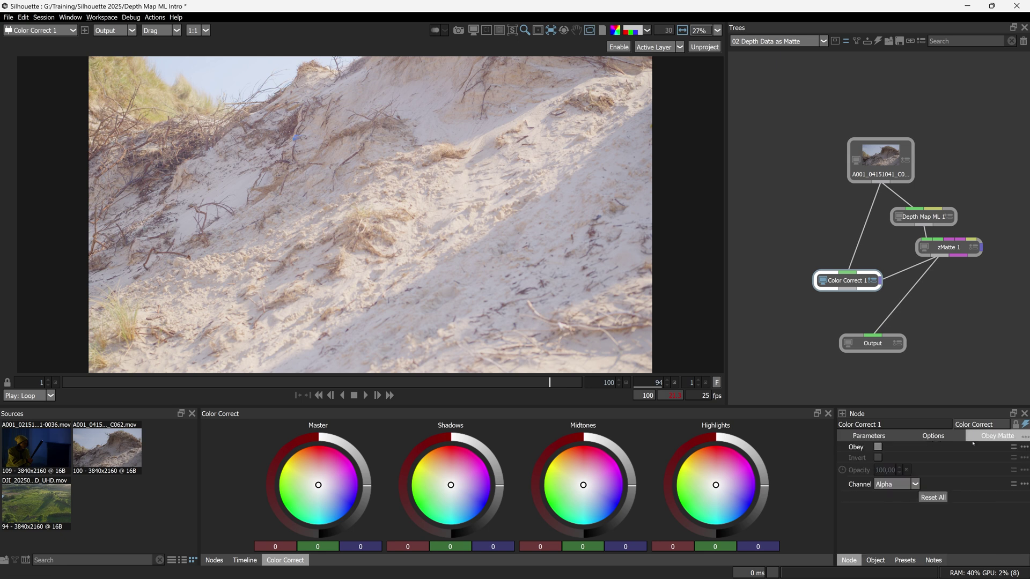
pyautogui.click(878, 447)
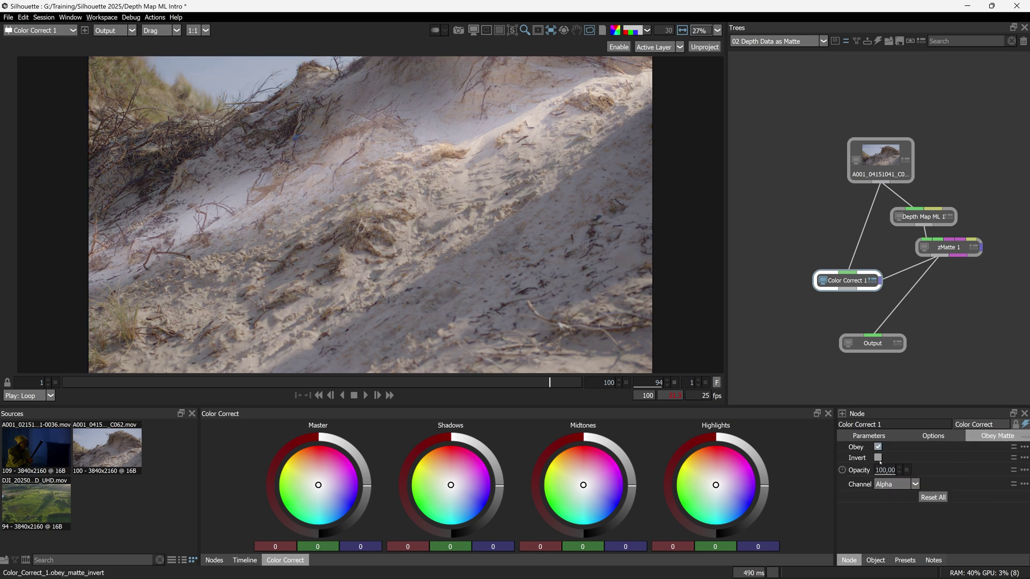
pyautogui.moveTo(845, 280); pyautogui.dragTo(865, 343)
pyautogui.moveTo(858, 283); pyautogui.dragTo(884, 292)
# - Push the zMatte slice Position to 77
pyautogui.click(949, 247)
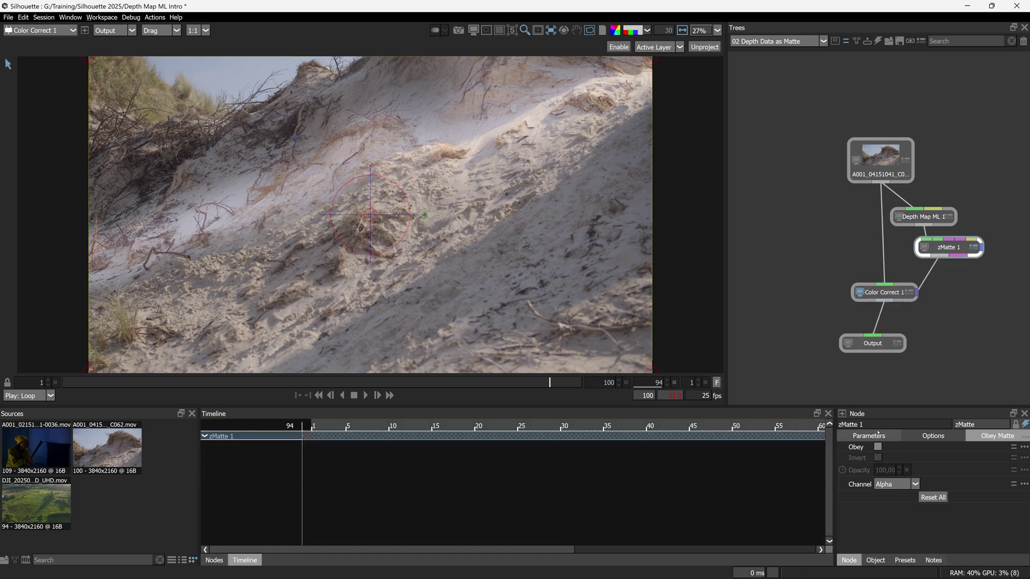
pyautogui.click(869, 436)
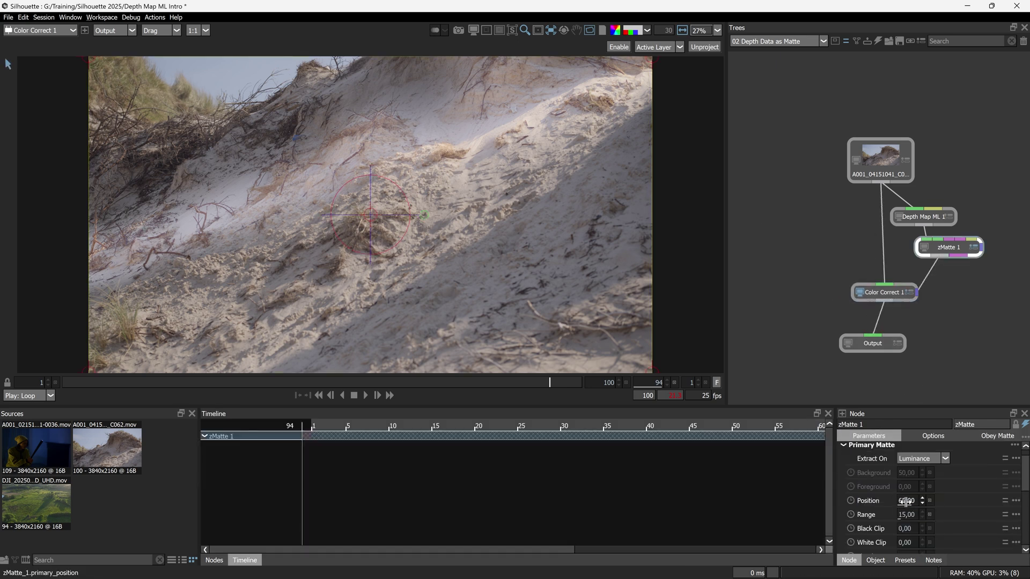
pyautogui.moveTo(905, 502); pyautogui.dragTo(919, 500)
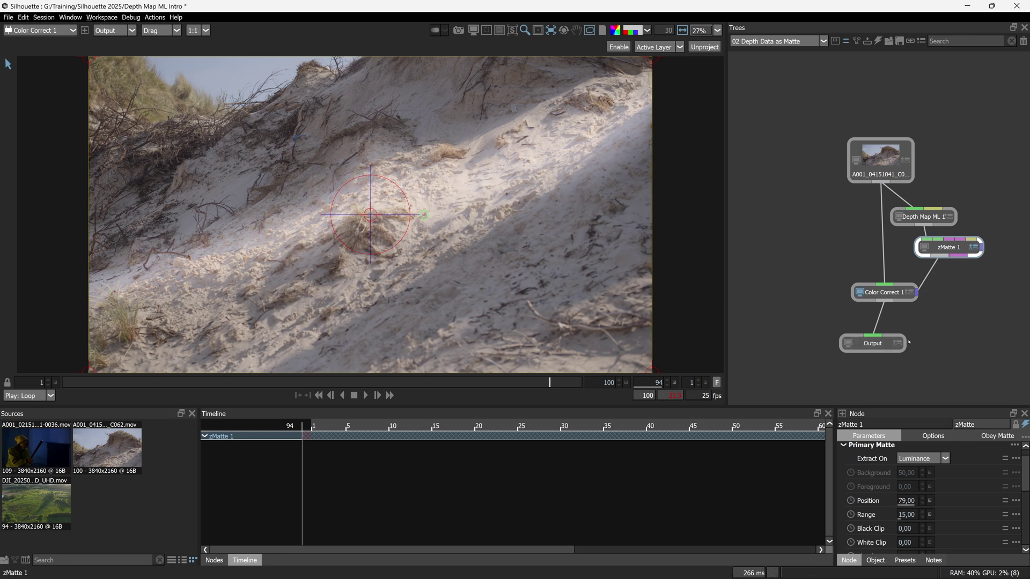
# - Warm Color Correct 1's master balance to Red 7,01 and Blue -7,01, then play back
pyautogui.click(911, 294)
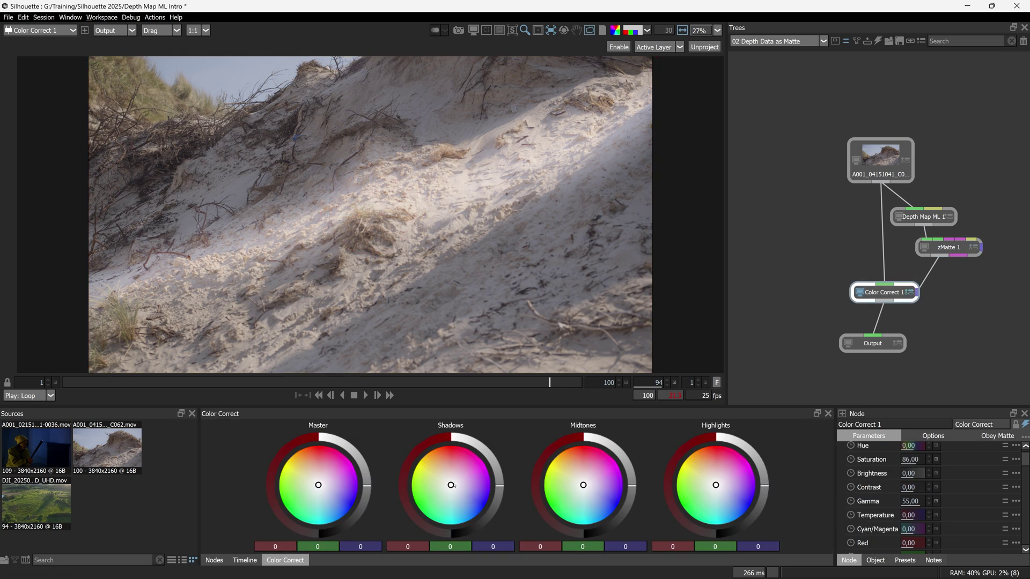
pyautogui.moveTo(313, 492); pyautogui.dragTo(313, 479)
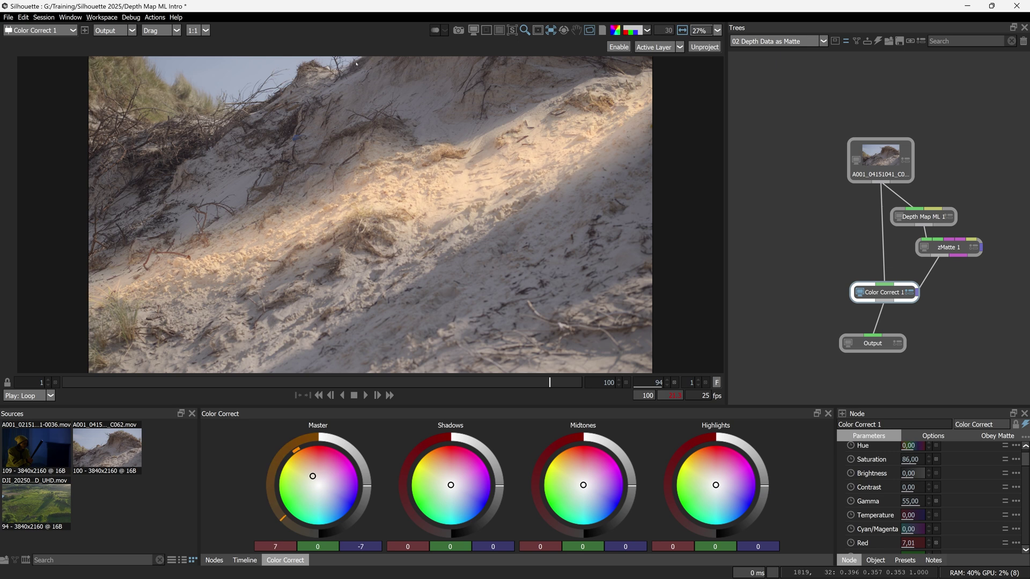
pyautogui.press('space')
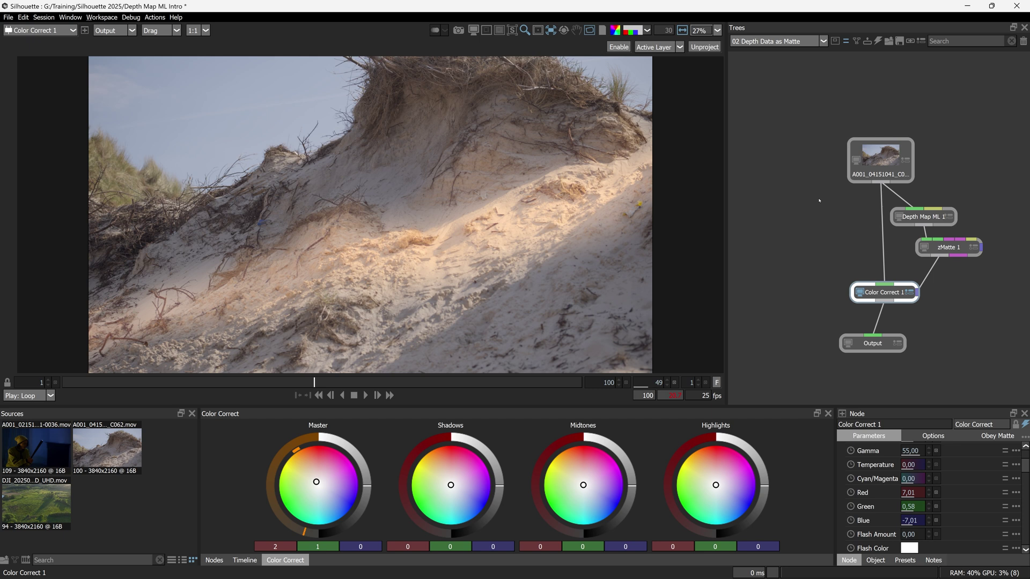
# - Group Depth Map ML 1 and zMatte 1 into Compound 1 via Create Compound Node
pyautogui.click(920, 217)
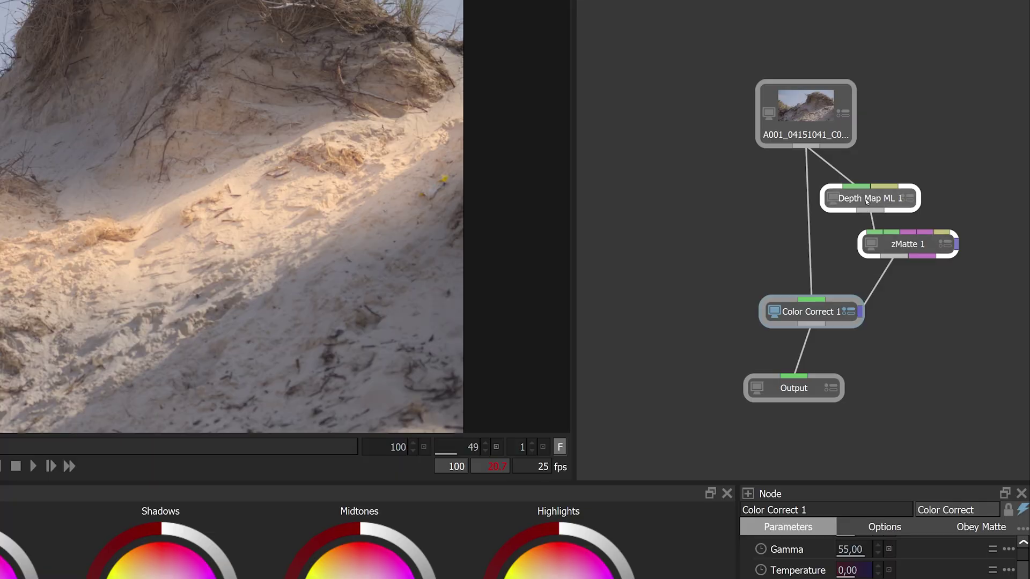
pyautogui.rightClick(867, 201)
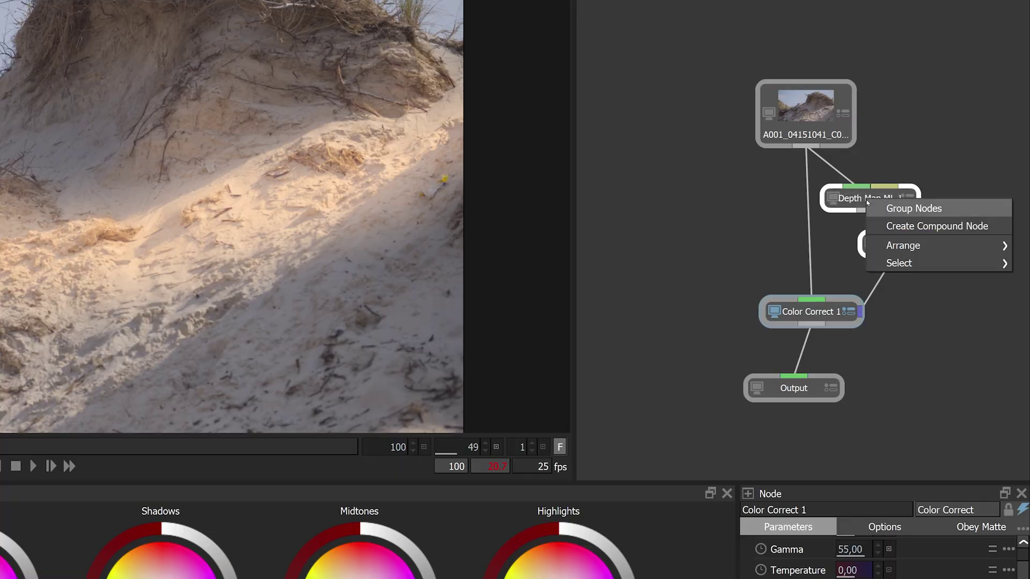
pyautogui.click(902, 228)
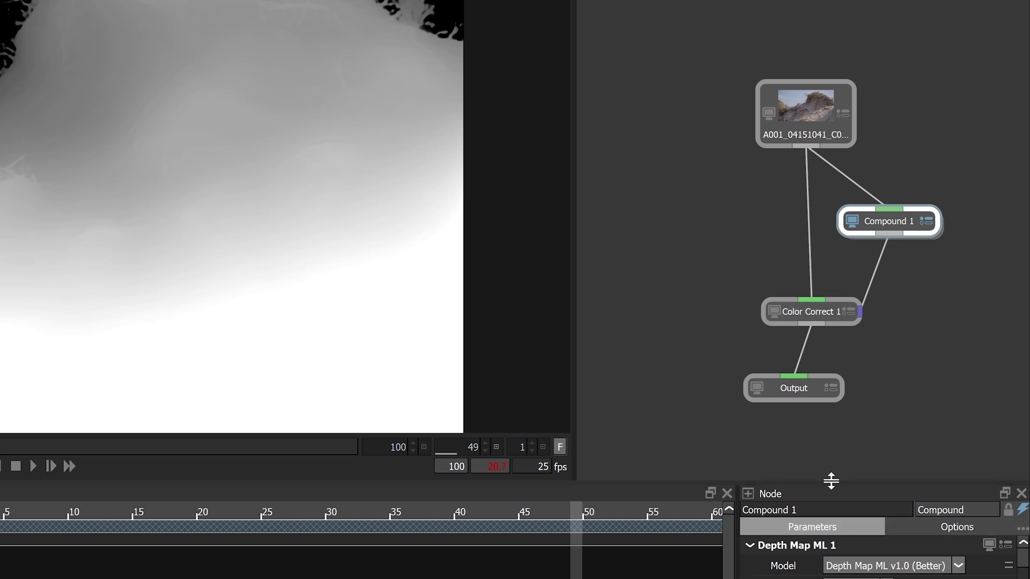
pyautogui.moveTo(830, 479); pyautogui.dragTo(831, 473)
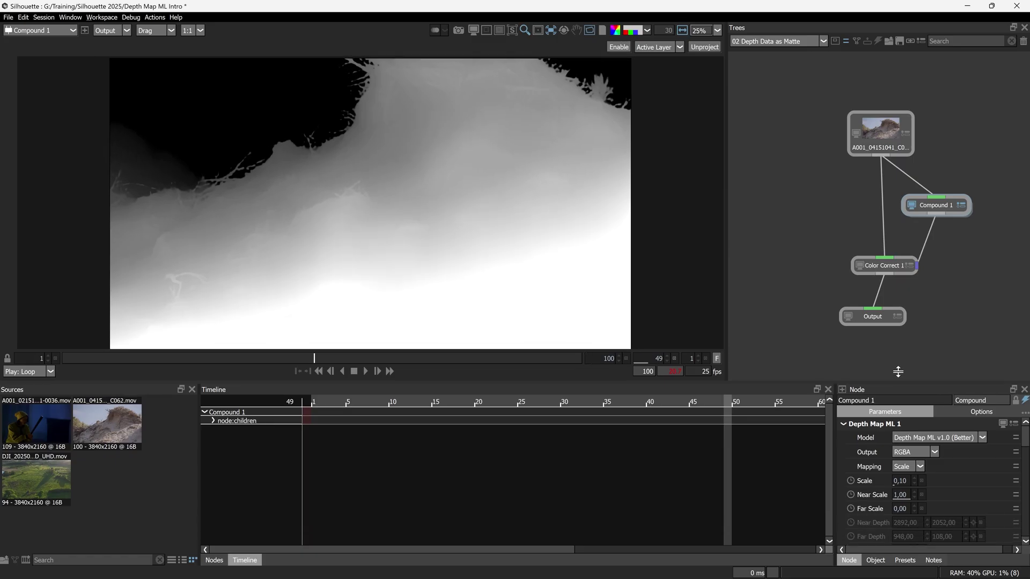
pyautogui.moveTo(1024, 413)
pyautogui.mouseDown()
pyautogui.moveTo(1023, 531)
pyautogui.moveTo(1024, 408)
pyautogui.mouseUp()
# - Step inside Compound 1 and add a Swap Channels node after zMatte 1
pyautogui.doubleClick(935, 206)
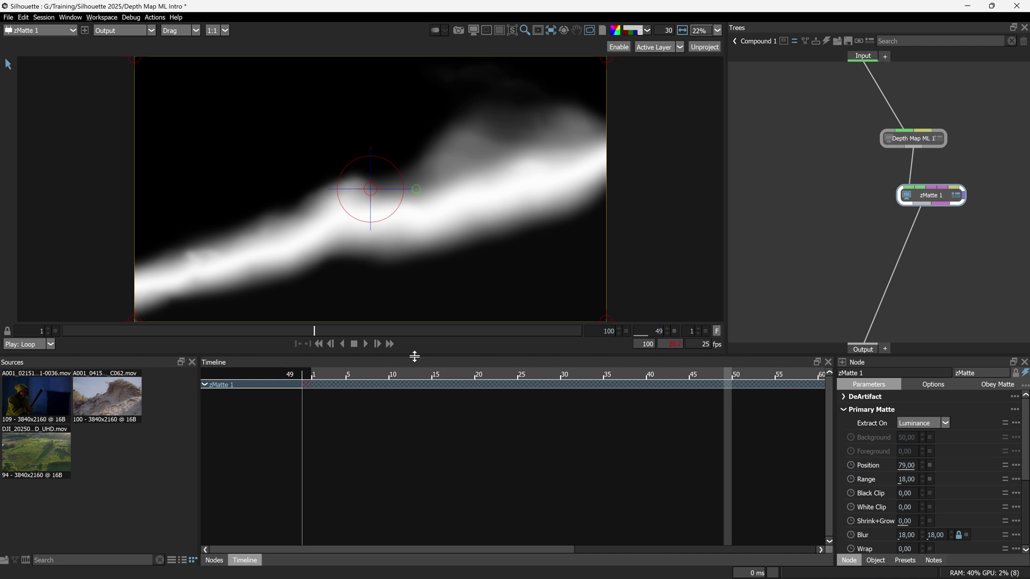
pyautogui.moveTo(414, 355); pyautogui.dragTo(417, 439)
pyautogui.click(214, 560)
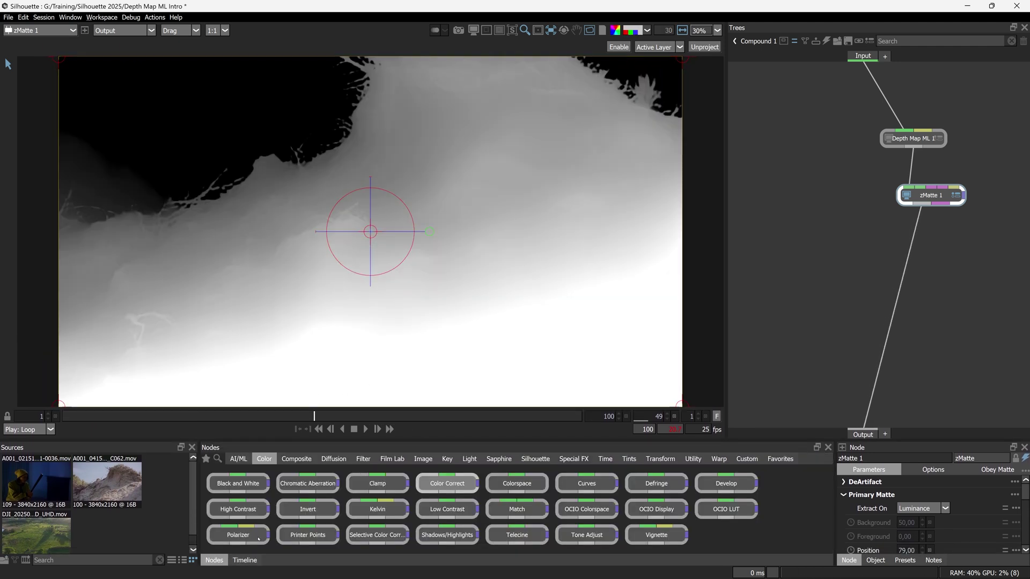
pyautogui.click(244, 560)
pyautogui.press('Tab')
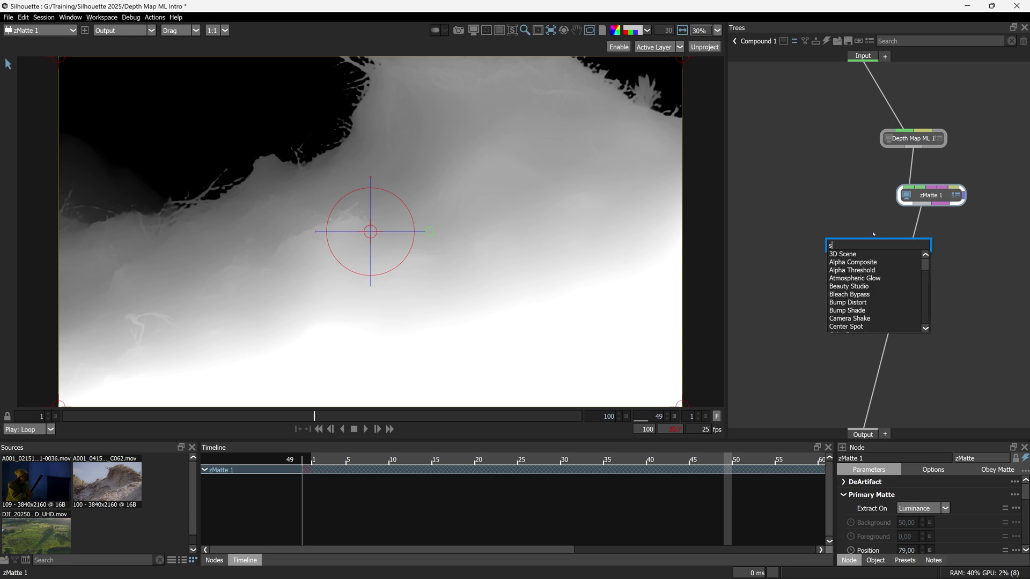
pyautogui.write('swap')
pyautogui.press('Return')
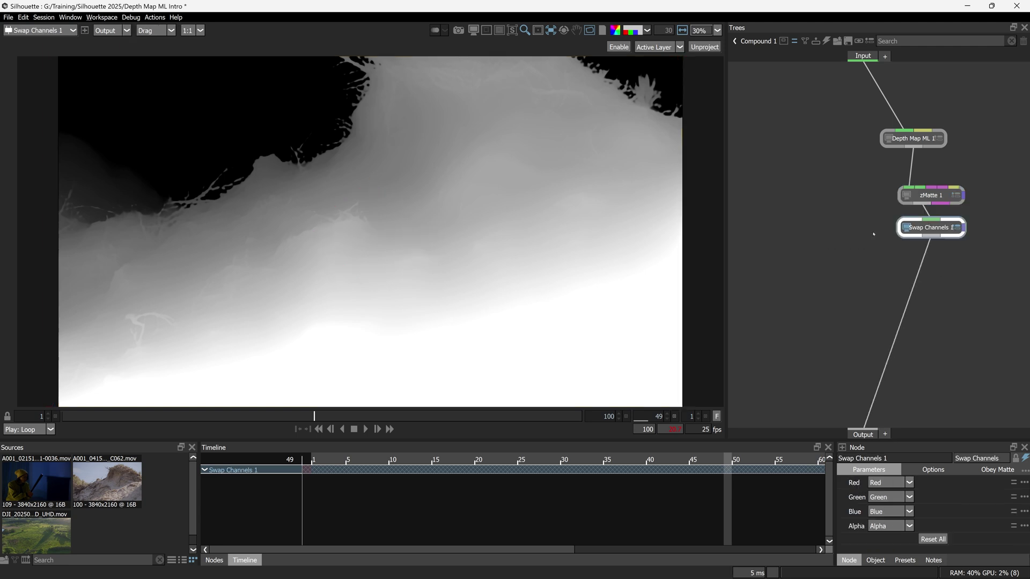
# - Set Swap Channels' Red, Green and Blue all to Alpha
pyautogui.click(888, 483)
pyautogui.click(880, 517)
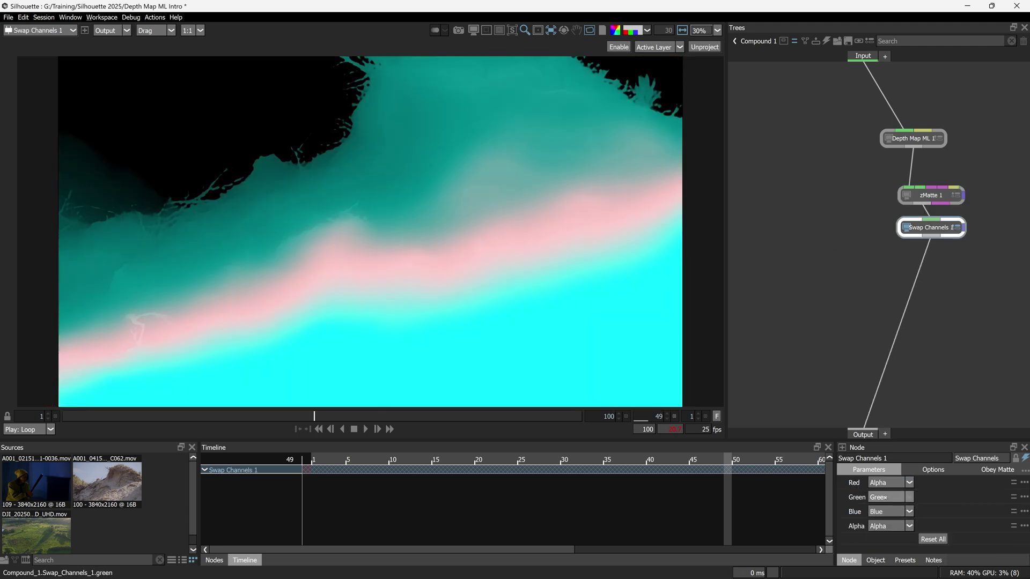
pyautogui.click(888, 497)
pyautogui.click(879, 531)
pyautogui.click(888, 511)
pyautogui.click(889, 546)
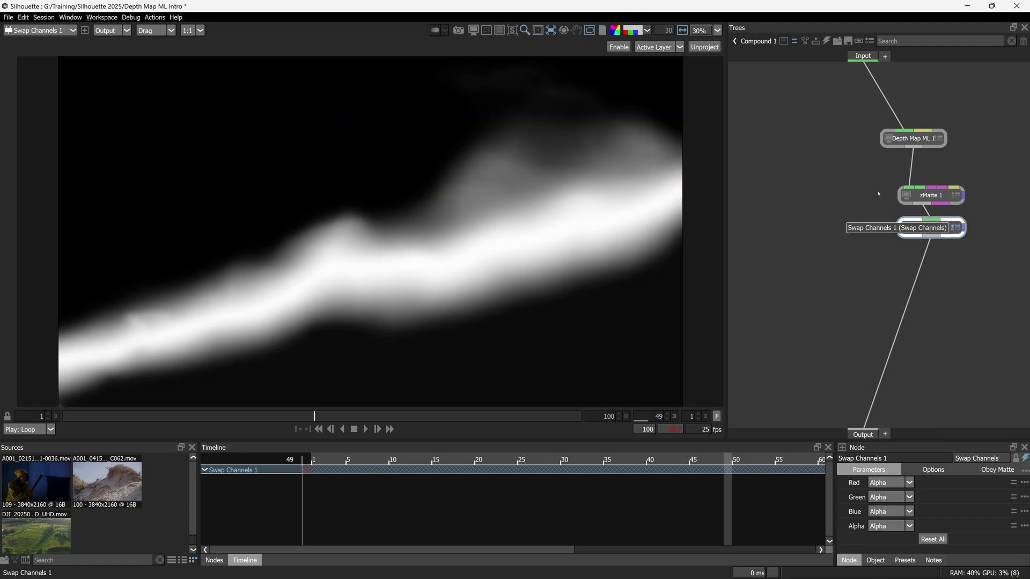
pyautogui.moveTo(931, 451); pyautogui.dragTo(768, 438)
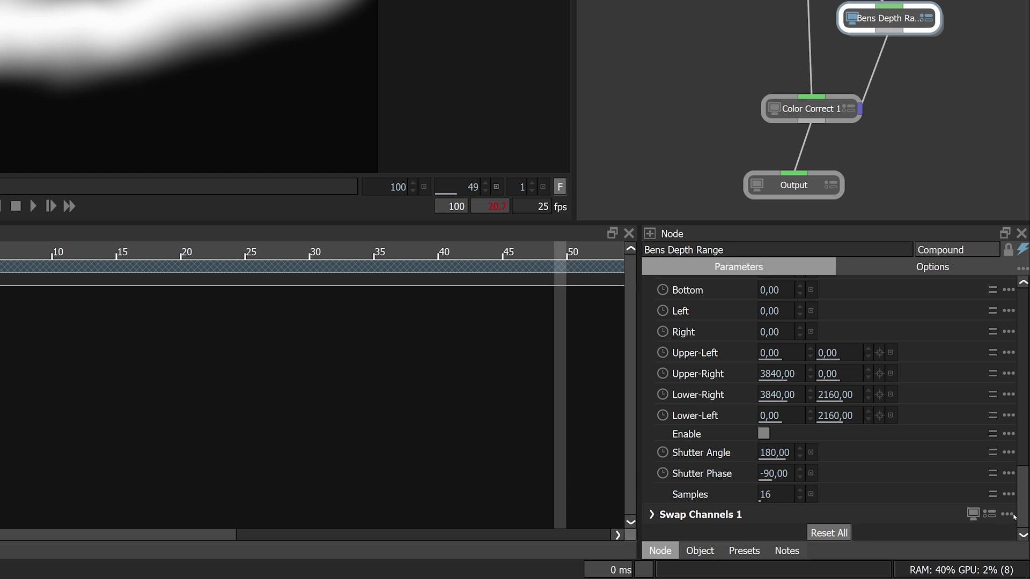
# - Hide Swap Channels and unpublish Samples, Lower-Left and Lower-Right from the compound's controls
pyautogui.click(1013, 516)
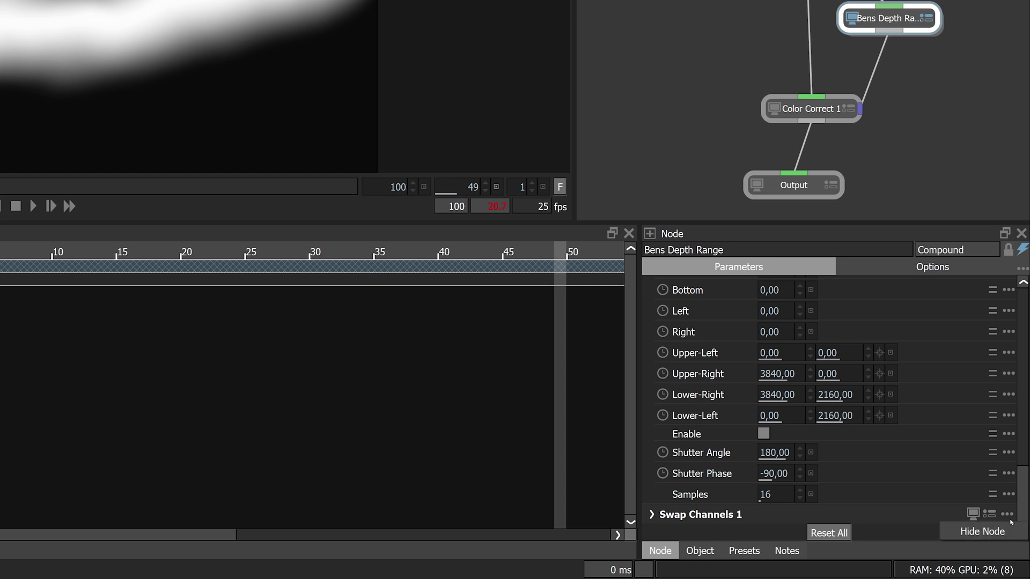
pyautogui.click(1005, 533)
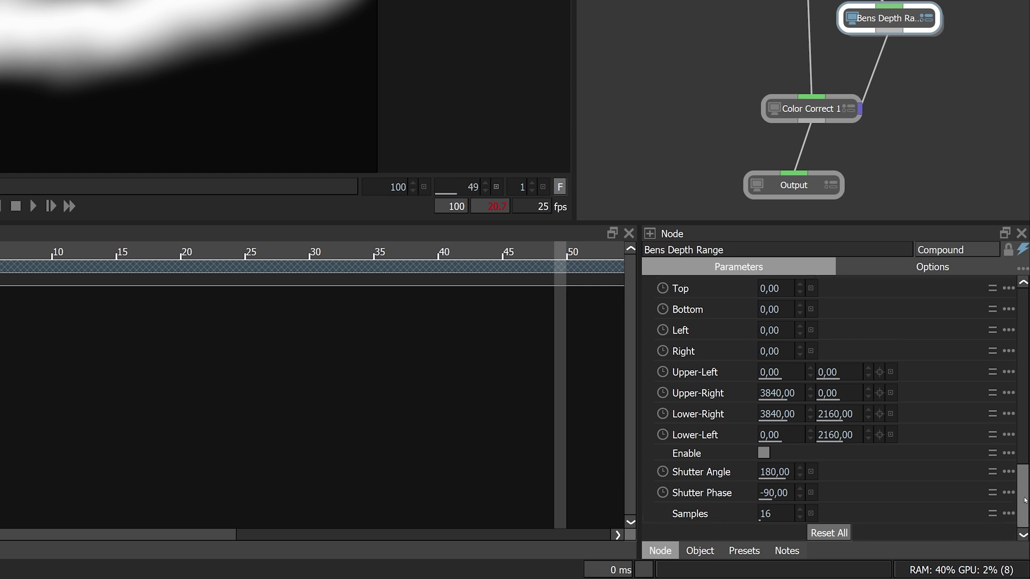
pyautogui.click(1013, 514)
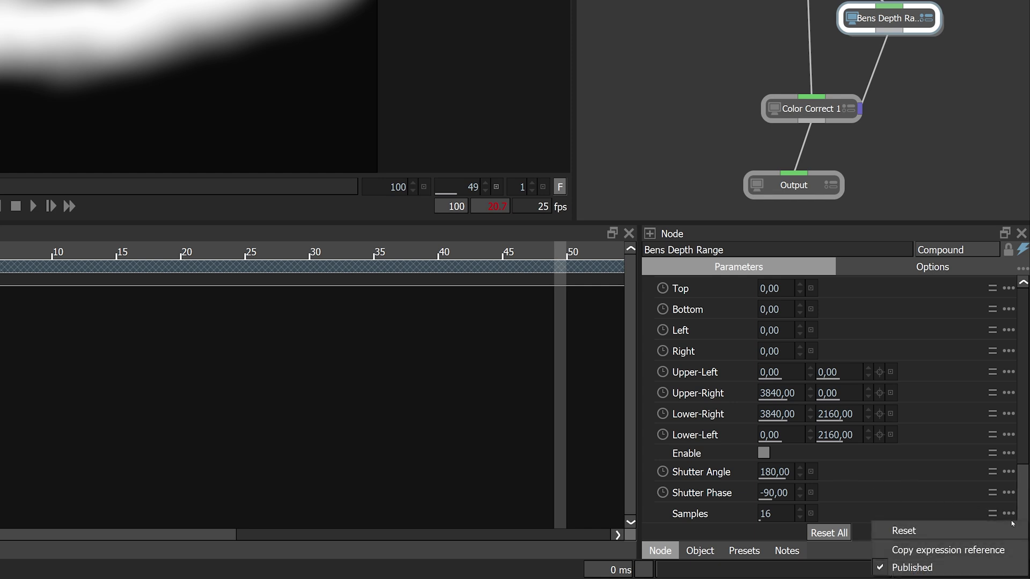
pyautogui.click(984, 568)
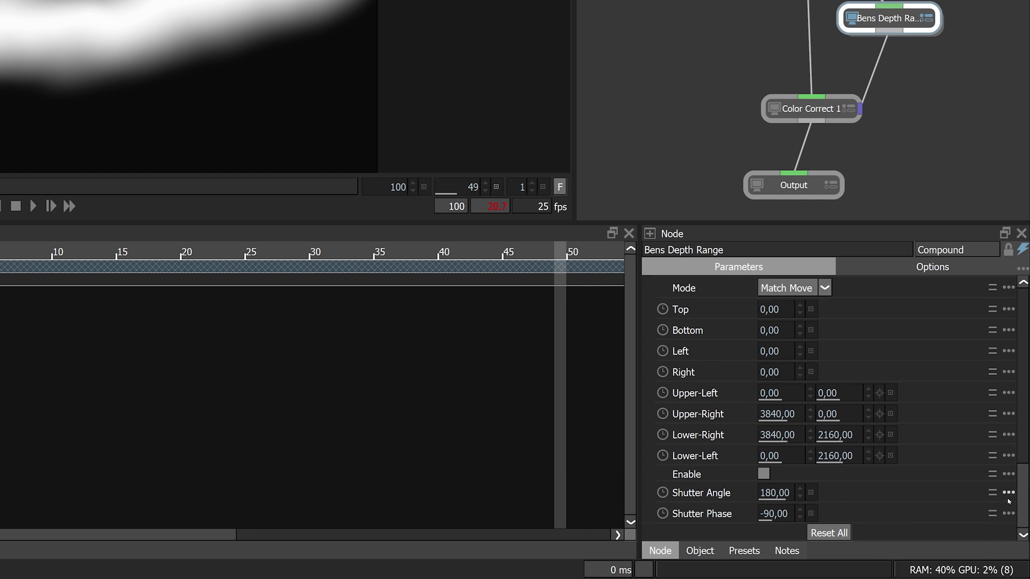
pyautogui.click(1009, 456)
pyautogui.click(944, 547)
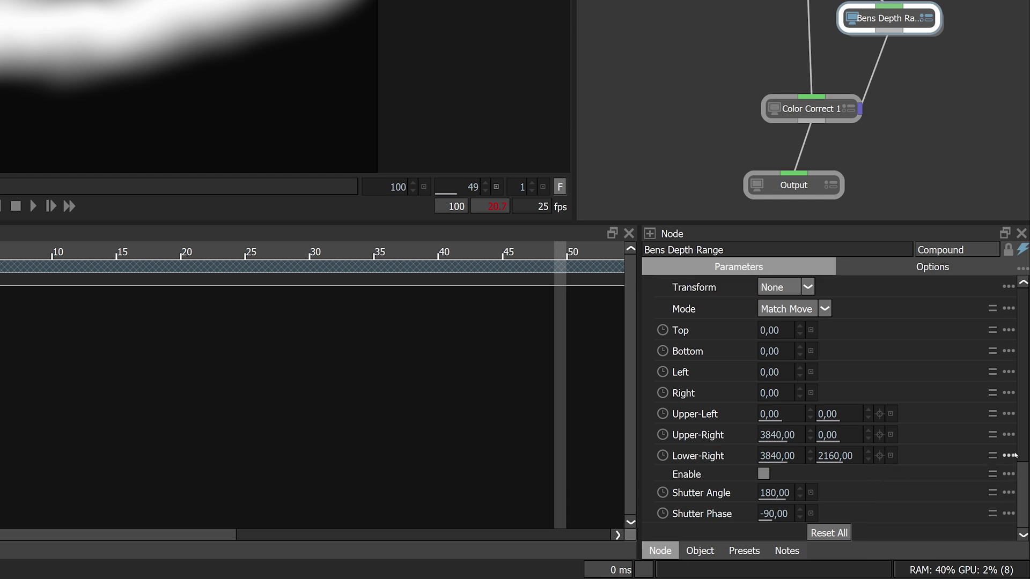
pyautogui.click(912, 547)
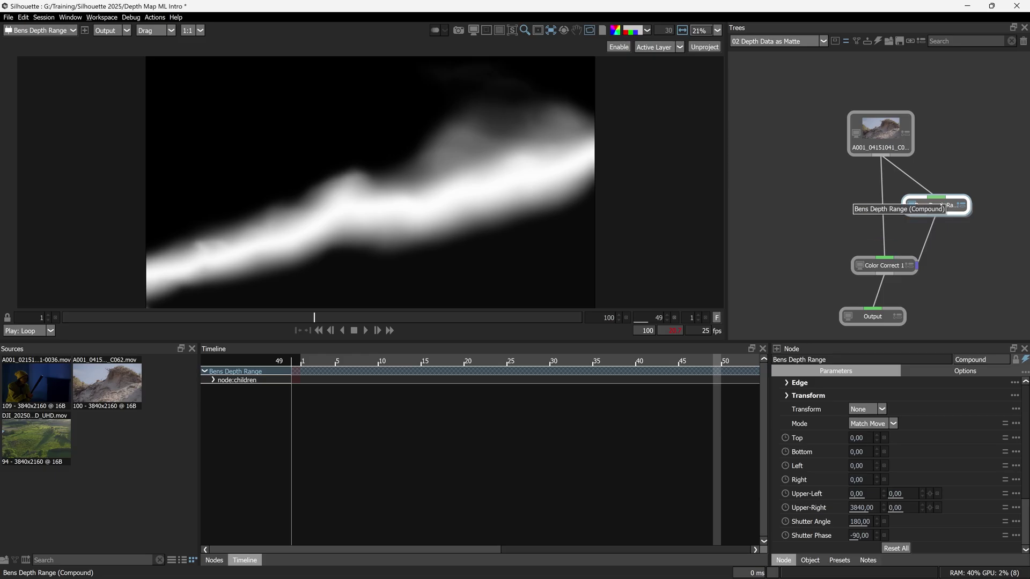
# - Publish the depth compound as the Depth ML Slicer custom node
pyautogui.rightClick(950, 211)
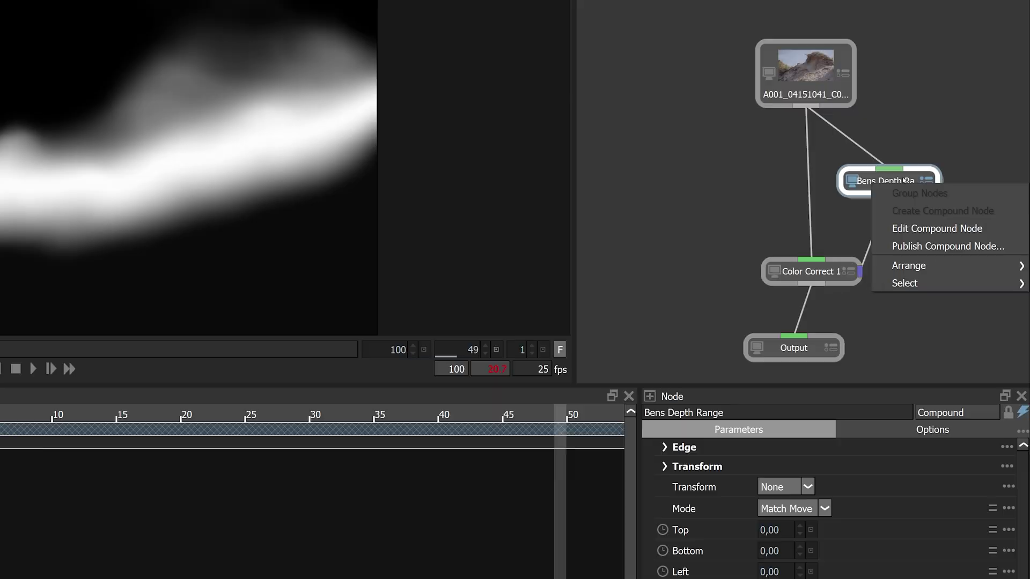
pyautogui.moveTo(980, 262)
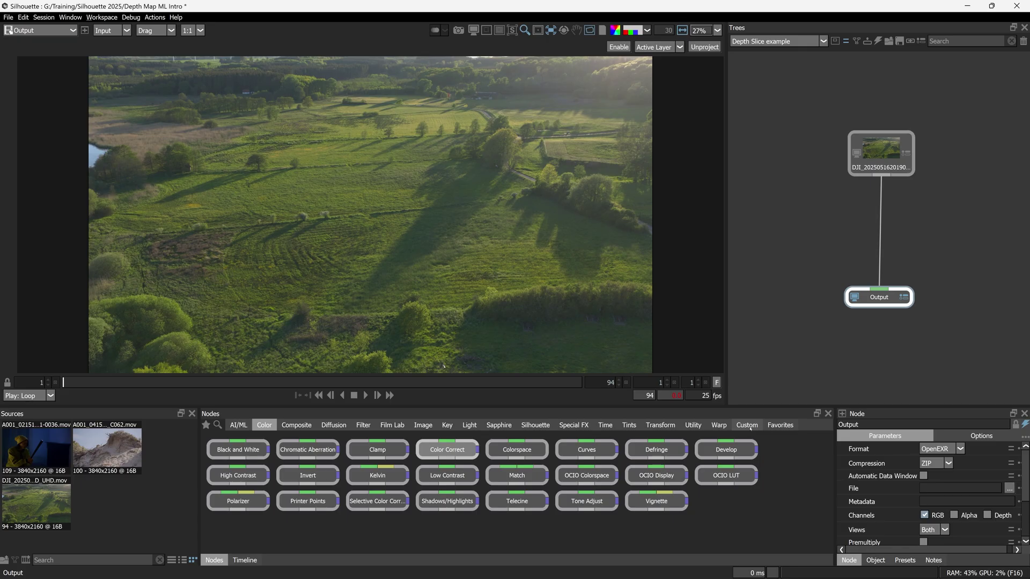
pyautogui.click(747, 425)
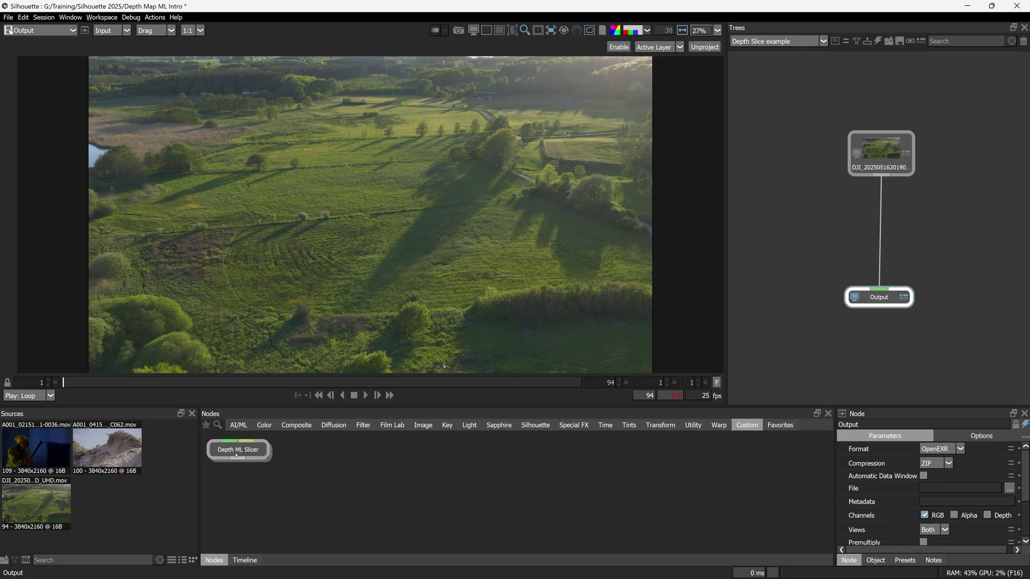
# - Insert Depth ML Slicer between the DJI clip and Output with Blur 0, Position 65, Range 27
pyautogui.moveTo(238, 449); pyautogui.dragTo(883, 216)
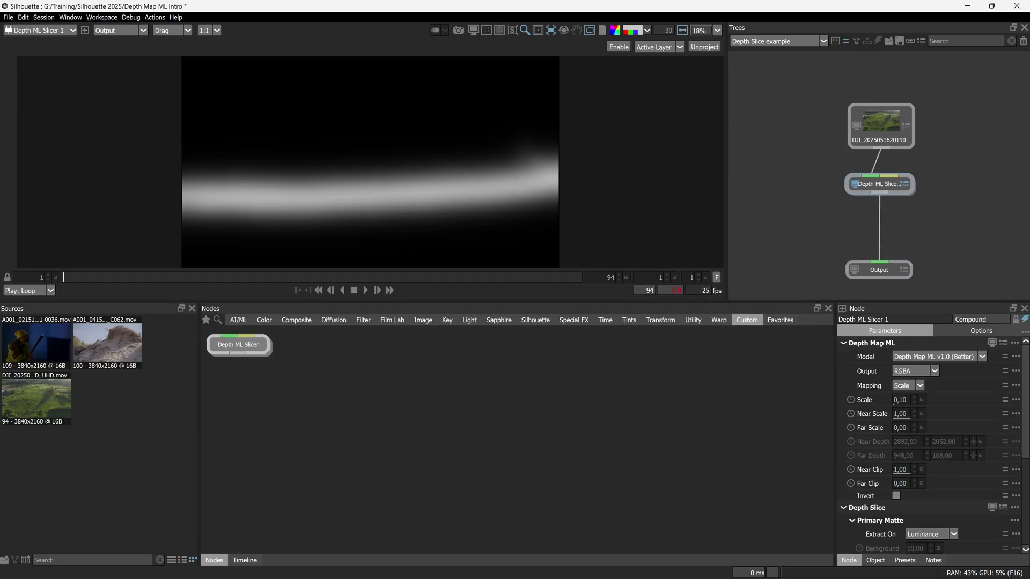
pyautogui.click(843, 343)
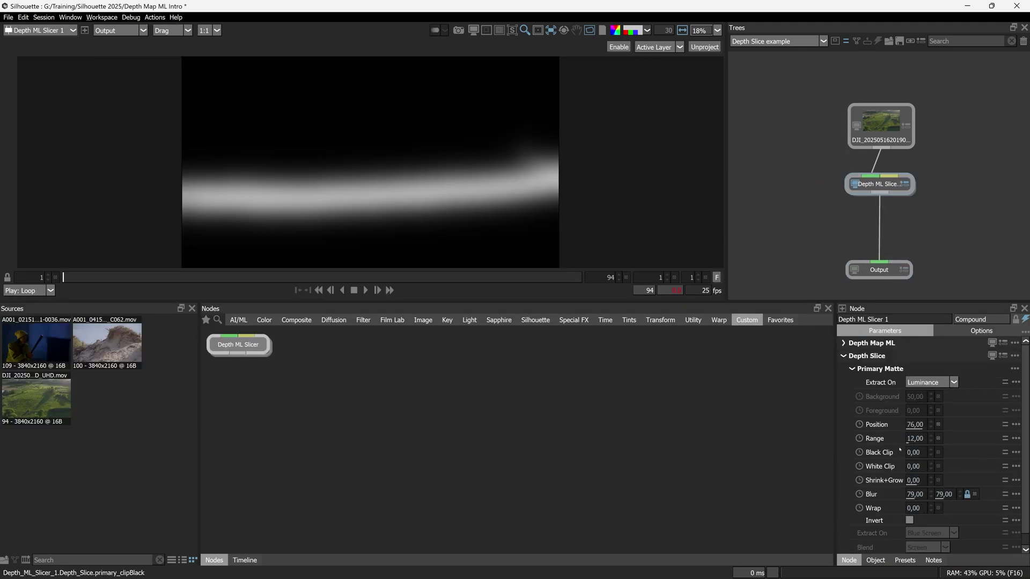
pyautogui.doubleClick(871, 495)
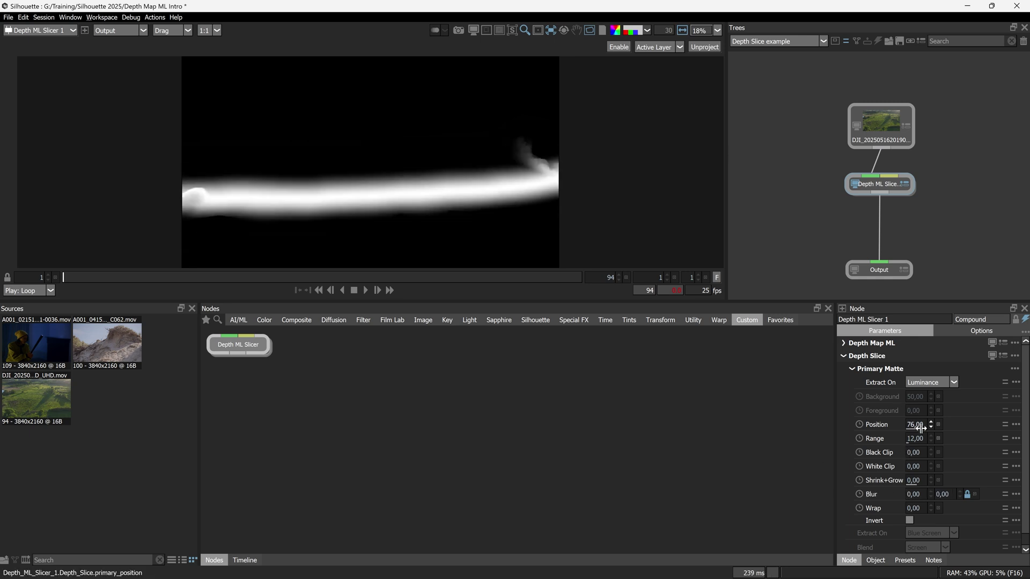
pyautogui.moveTo(916, 438); pyautogui.dragTo(889, 415)
pyautogui.scroll(-1, 889, 403)
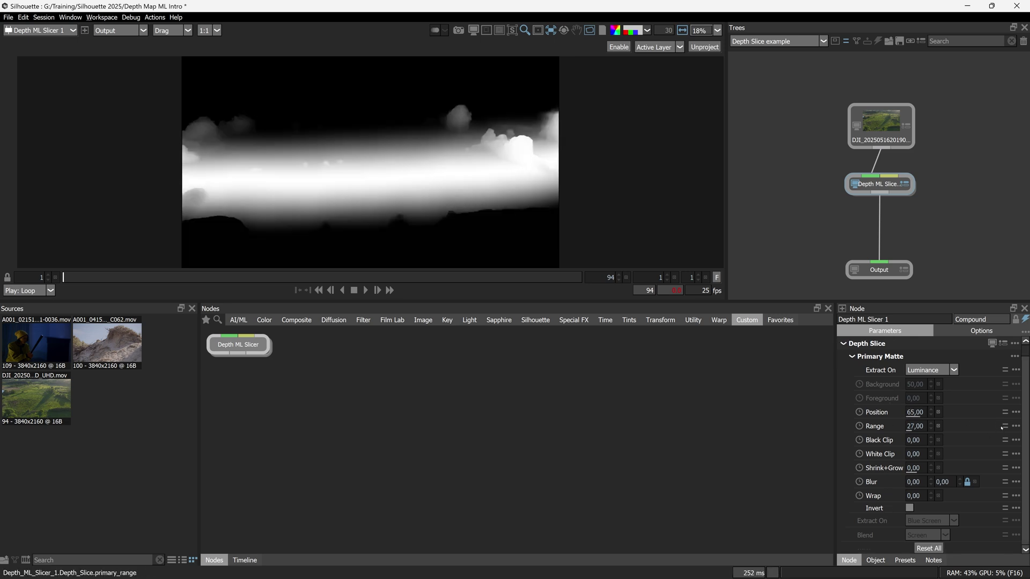
pyautogui.scroll(1, 1022, 402)
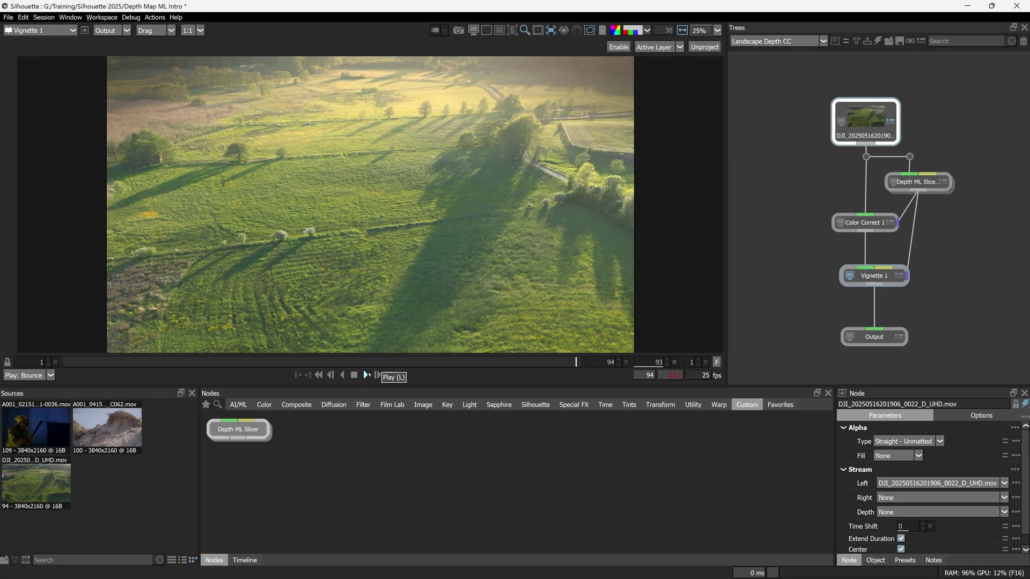
# - Loop playback of the warm, vignetted drone shot from the Landscape Depth CC tree
pyautogui.click(368, 375)
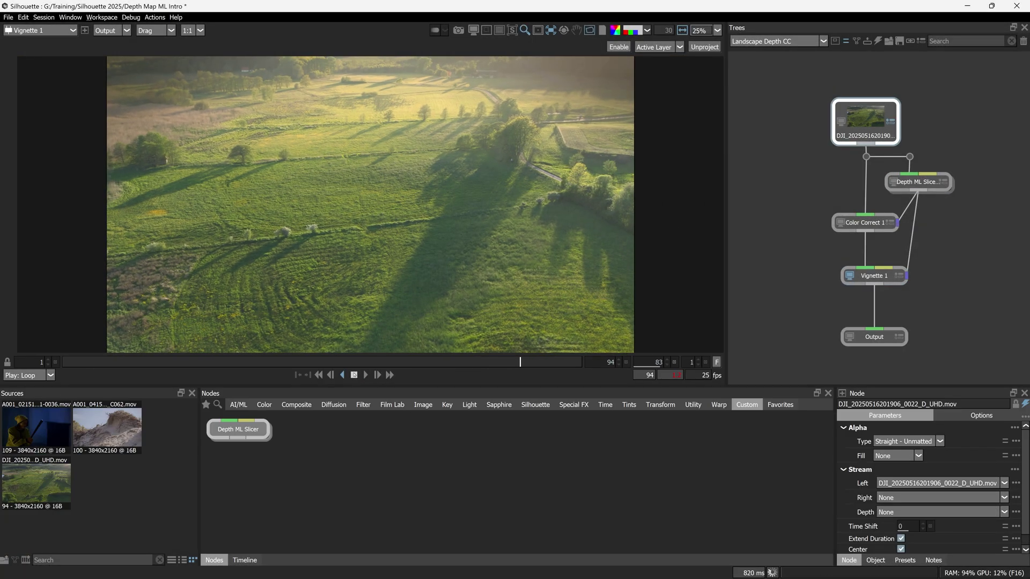